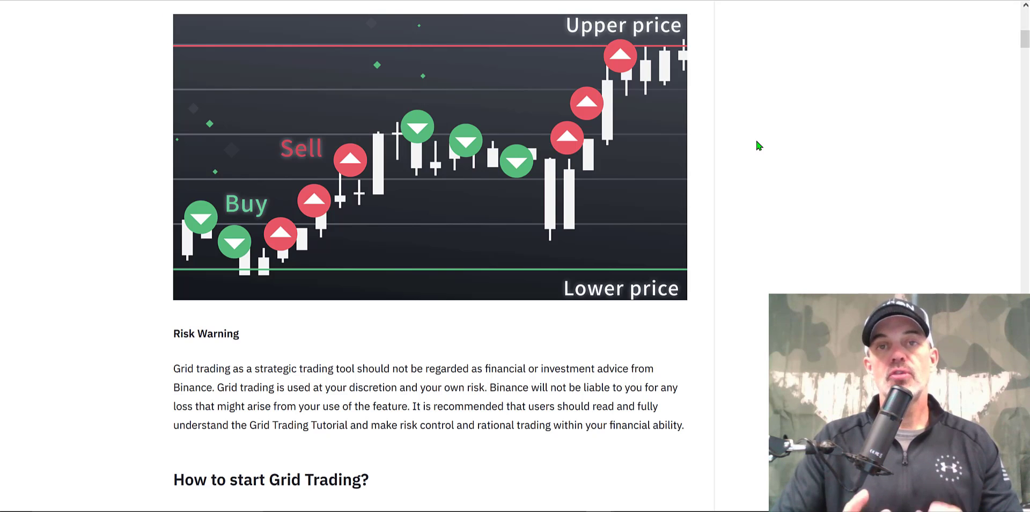
# - Open the USDⓈ-M Futures trading page from the Derivatives menu
pyautogui.moveTo(1026, 41); pyautogui.dragTo(1027, 40)
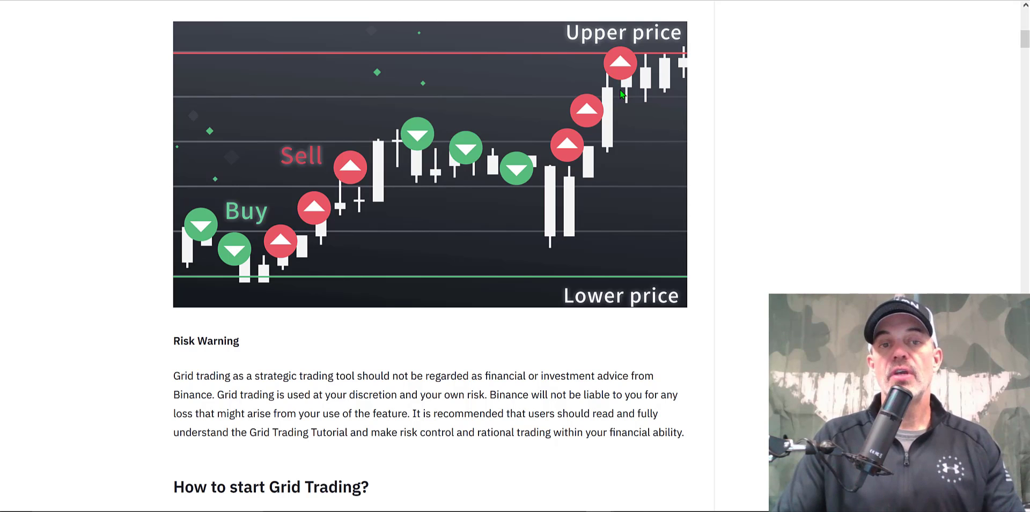
pyautogui.moveTo(1023, 42); pyautogui.dragTo(1023, 222)
pyautogui.moveTo(1021, 169); pyautogui.dragTo(1024, 33)
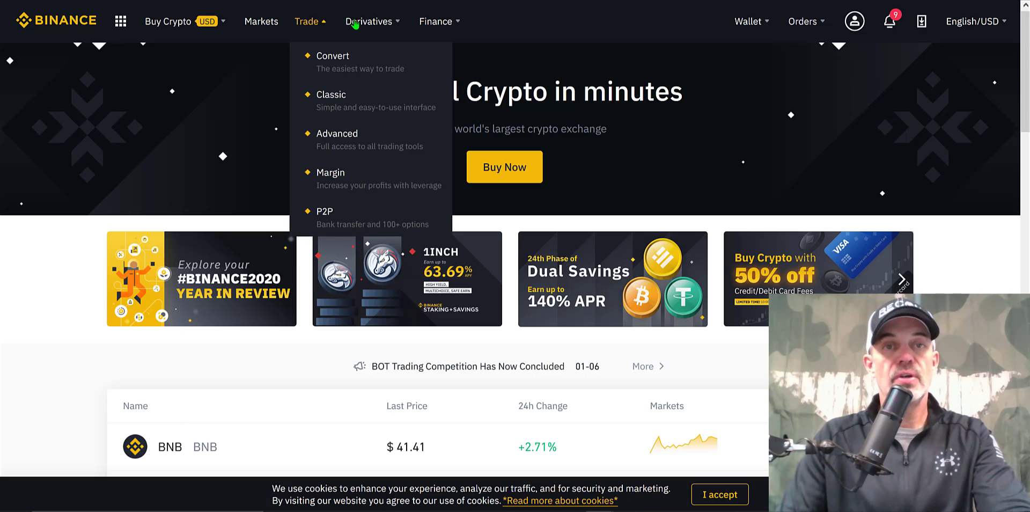
pyautogui.moveTo(369, 23)
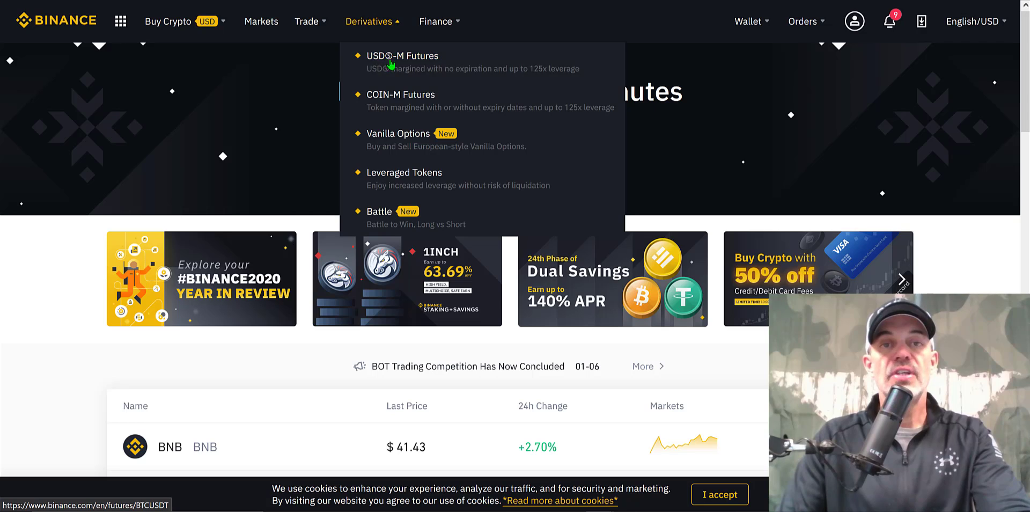
pyautogui.click(416, 64)
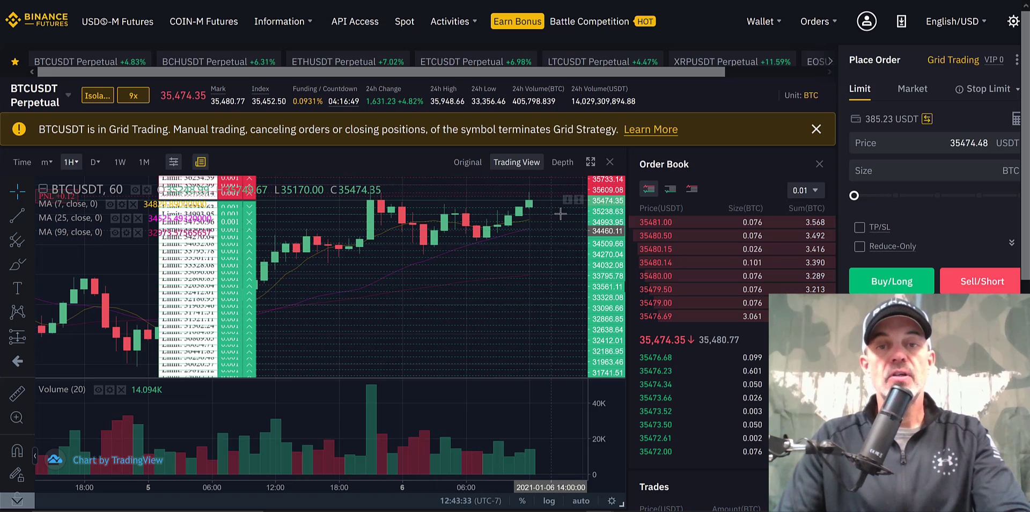
# - Review the BTCUSDT chart and grid trading warning, then bring up Grid Trading set-up
pyautogui.moveTo(615, 319); pyautogui.dragTo(612, 348)
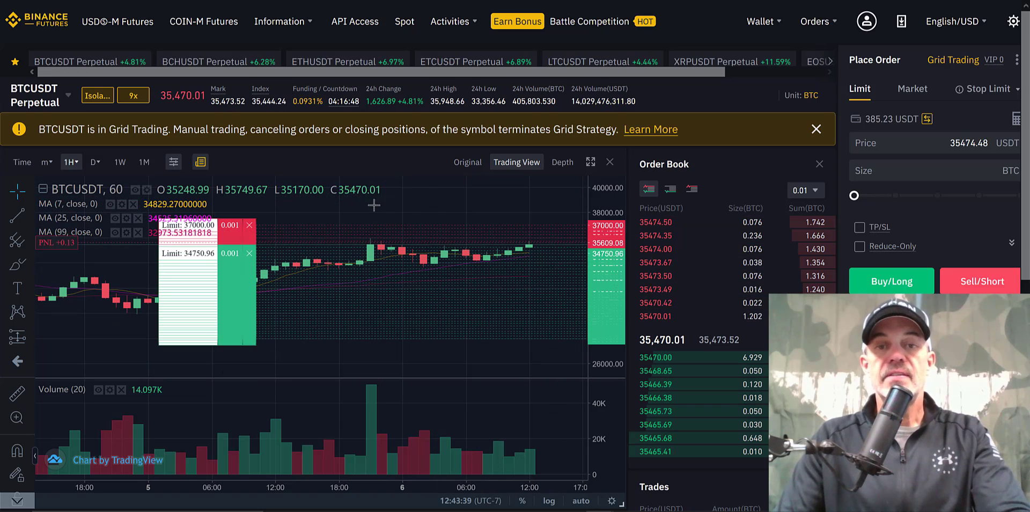
pyautogui.scroll(-4, 1024, 192)
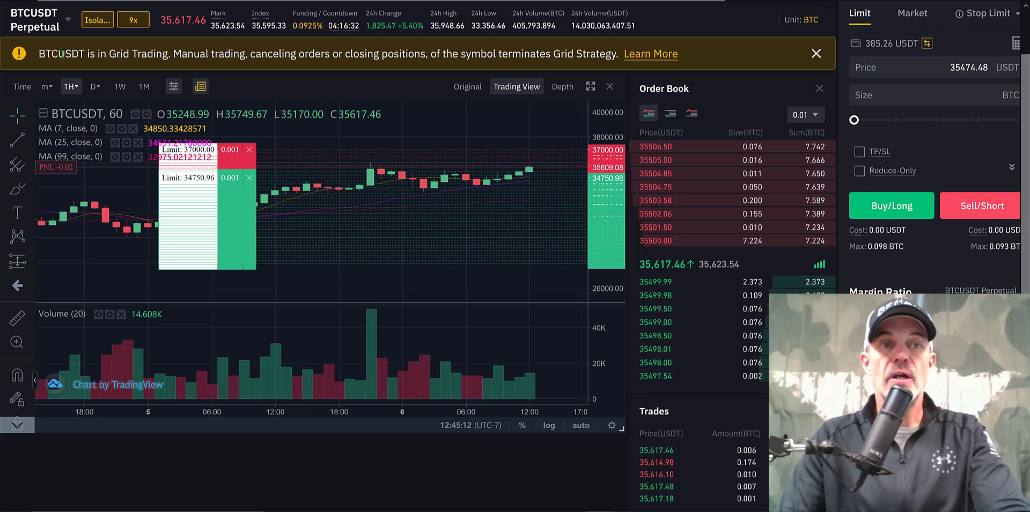
pyautogui.moveTo(45, 53); pyautogui.dragTo(181, 55)
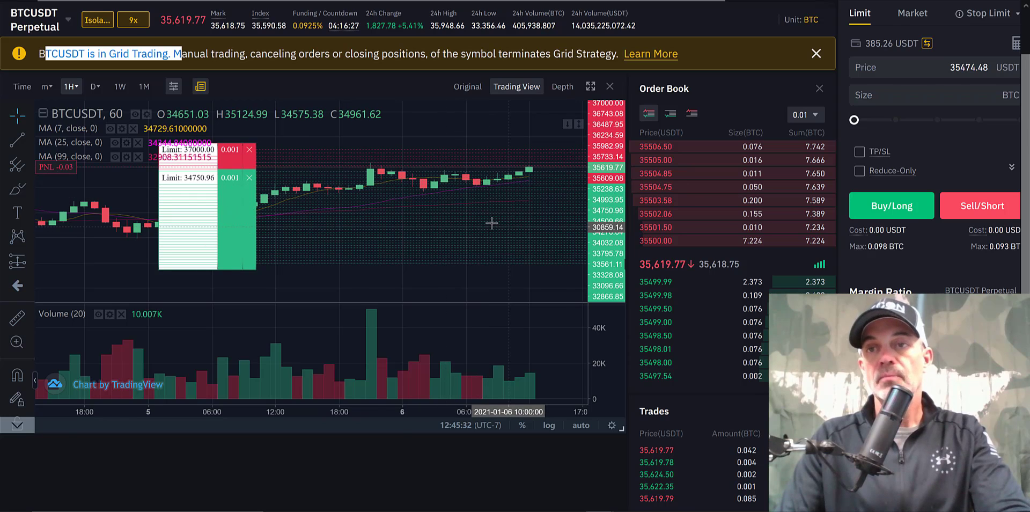
pyautogui.scroll(2, 549, 159)
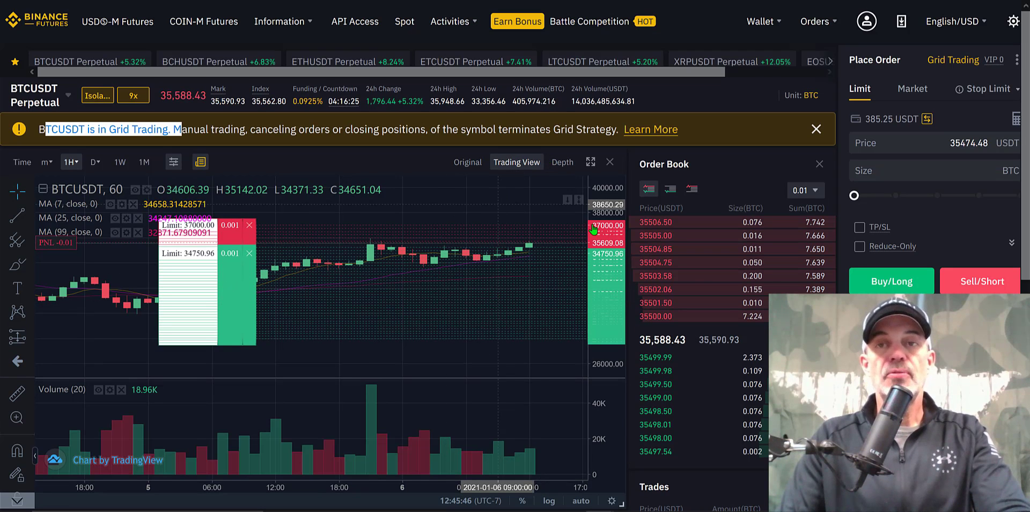
pyautogui.click(955, 61)
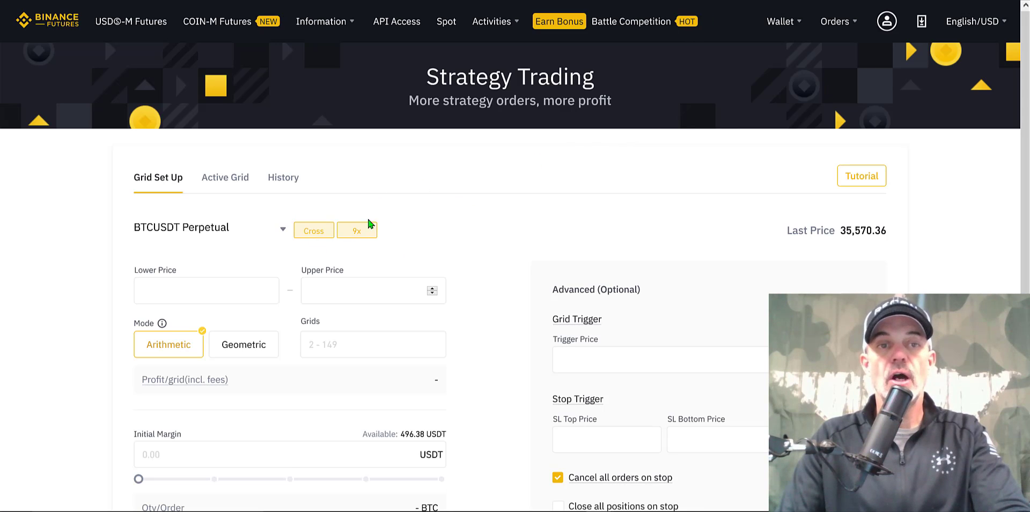
pyautogui.scroll(-2, 829, 191)
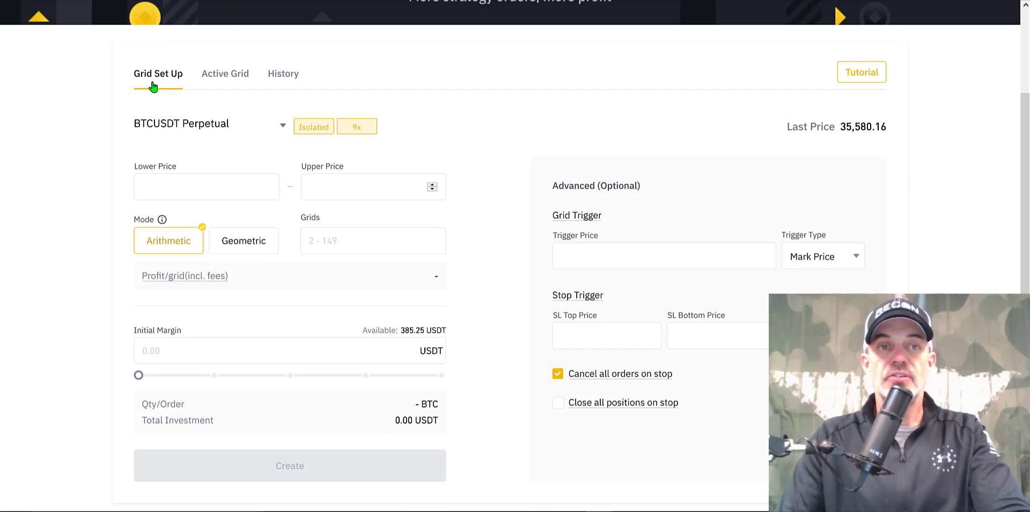
pyautogui.click(218, 73)
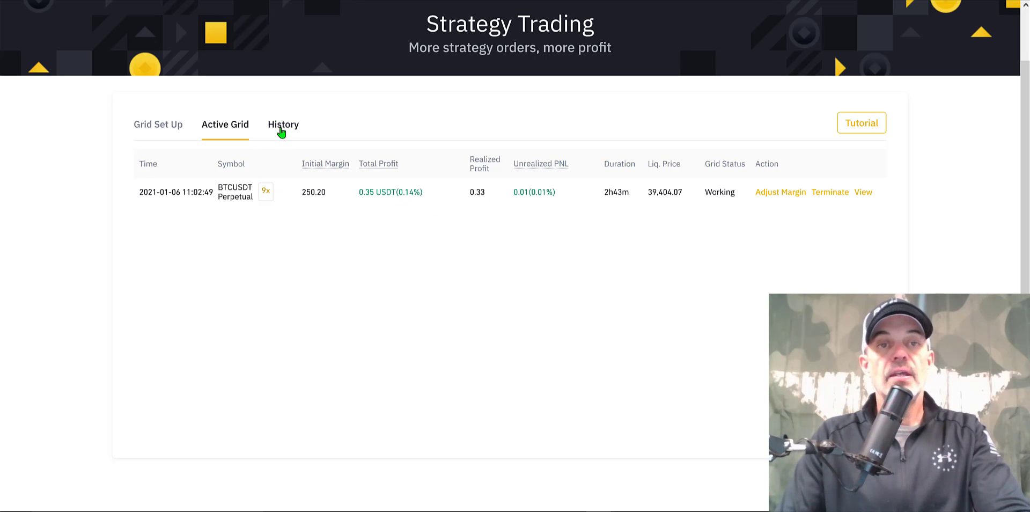
pyautogui.click(280, 129)
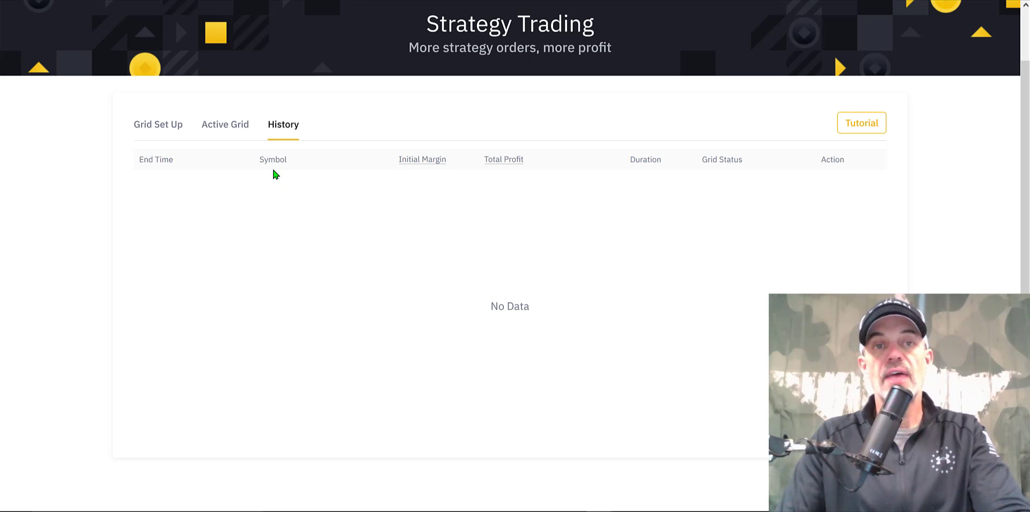
pyautogui.click(224, 126)
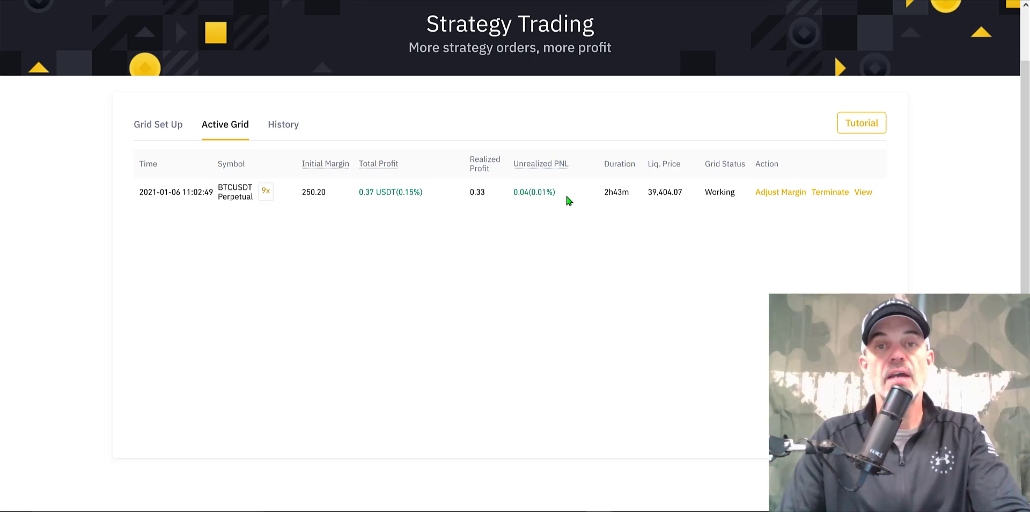
pyautogui.click(172, 126)
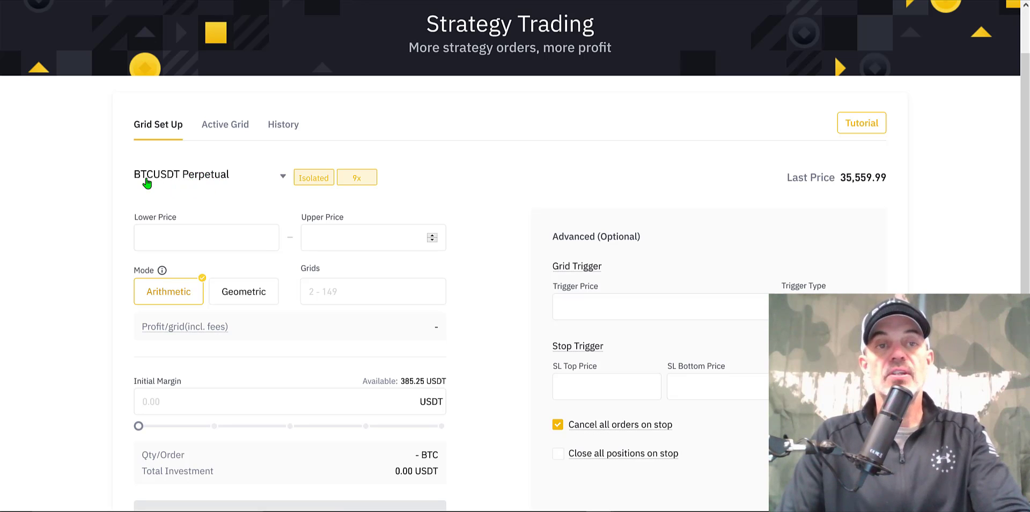
# - Choose ETHUSDT Perpetual as the grid's contract symbol
pyautogui.click(223, 179)
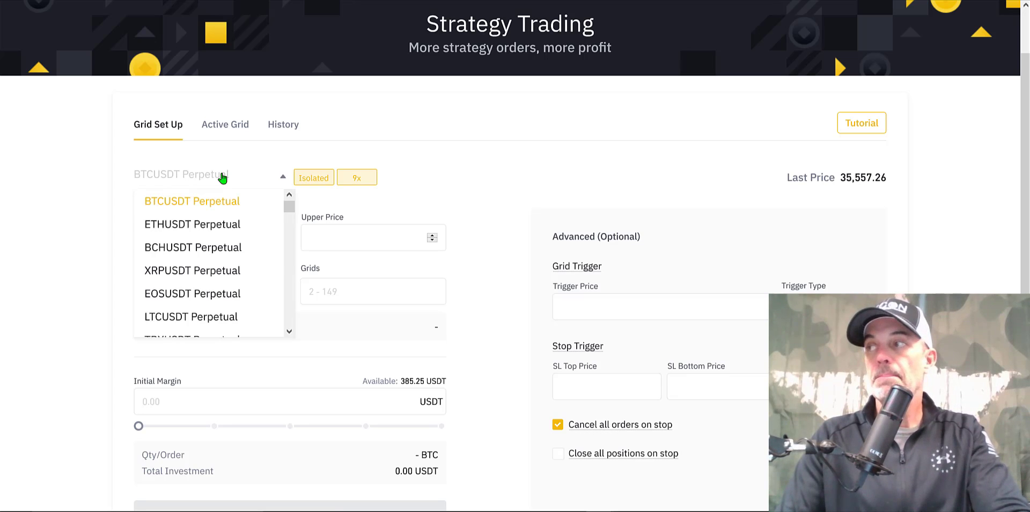
pyautogui.scroll(-3, 289, 230)
pyautogui.moveTo(288, 257); pyautogui.dragTo(292, 197)
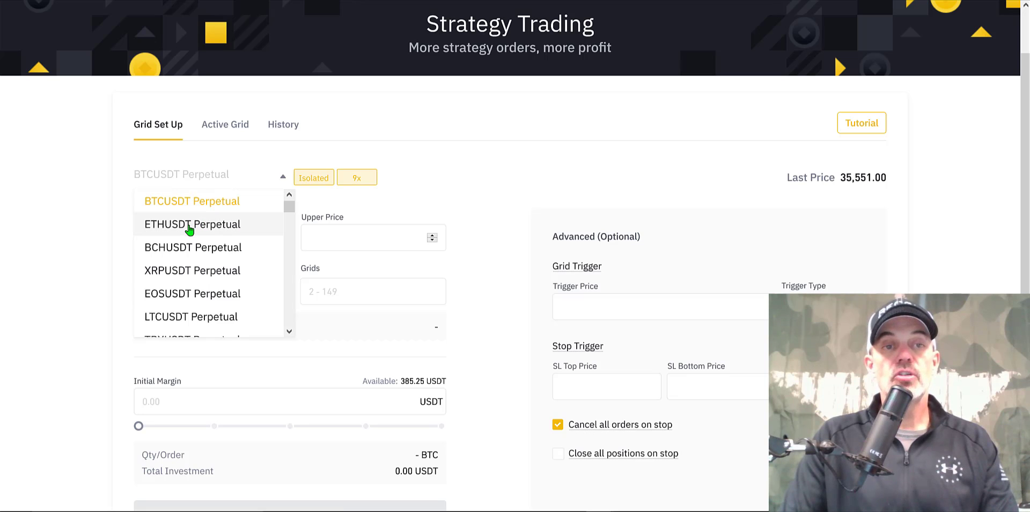
pyautogui.click(189, 224)
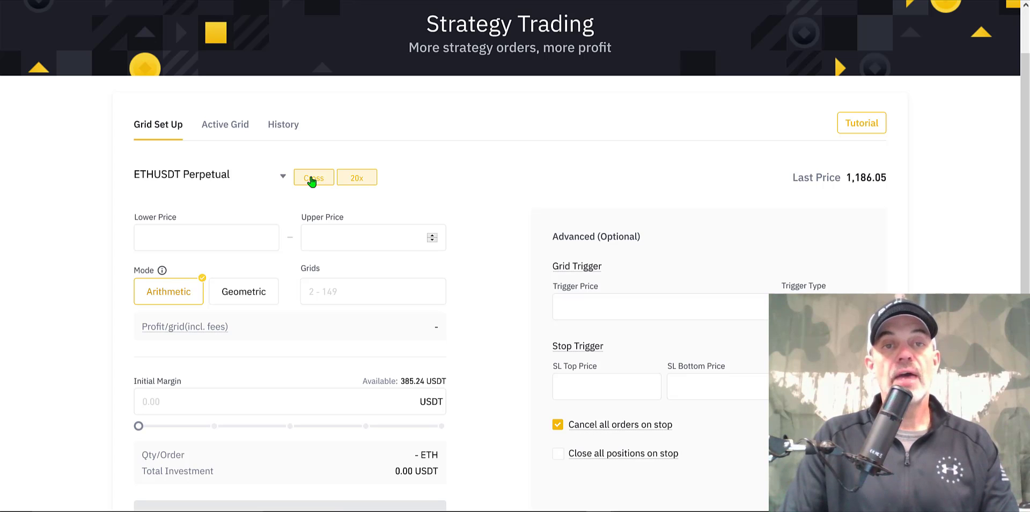
# - Switch ETHUSDT to isolated margin and set leverage from 20x to 9x
pyautogui.click(312, 180)
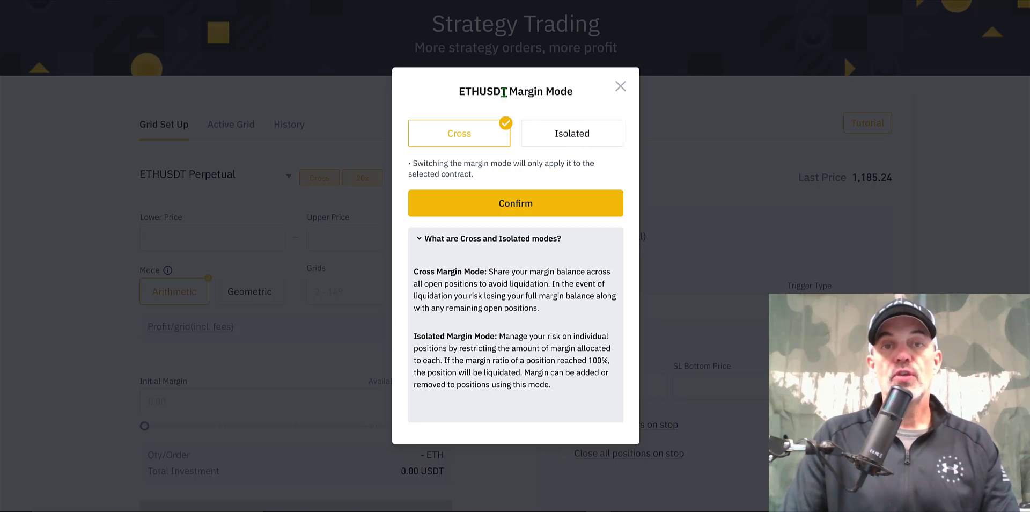
pyautogui.click(574, 138)
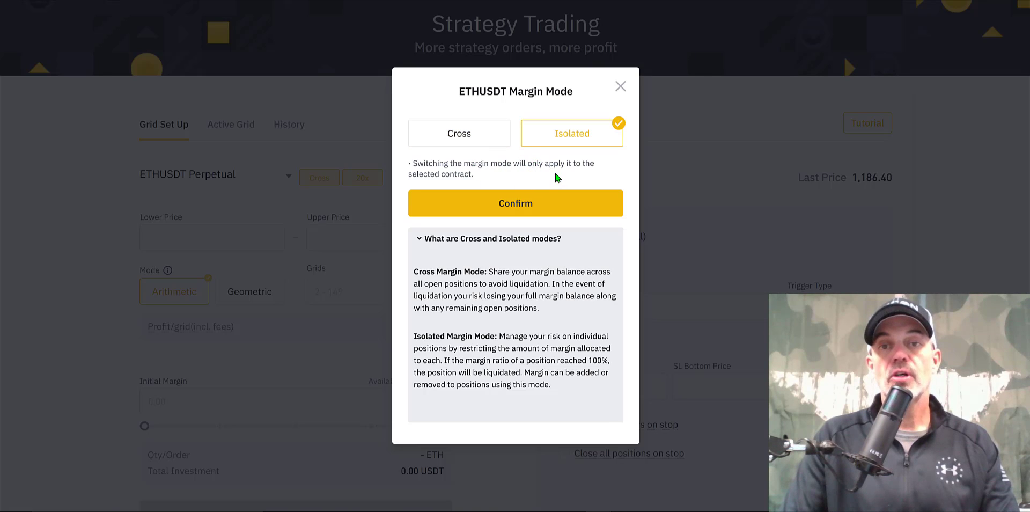
pyautogui.click(517, 202)
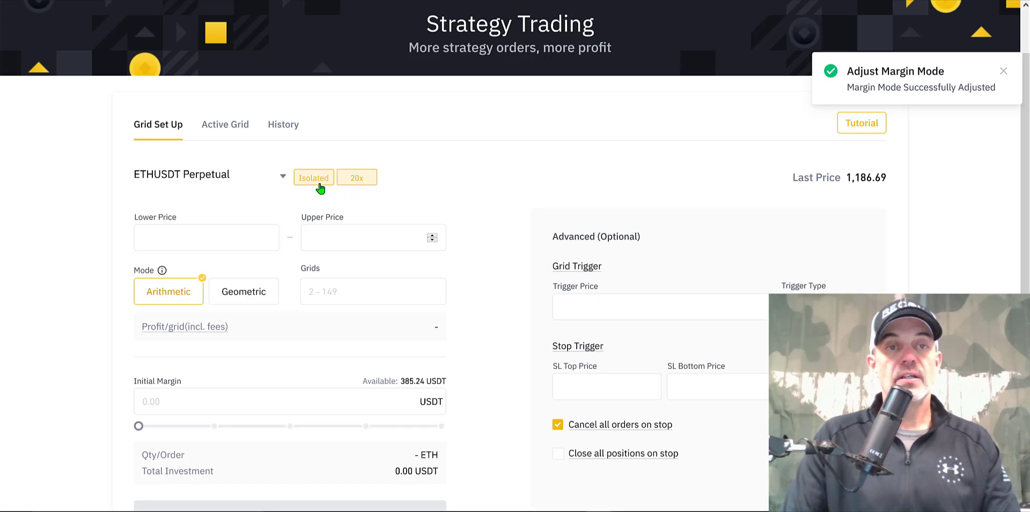
pyautogui.click(356, 180)
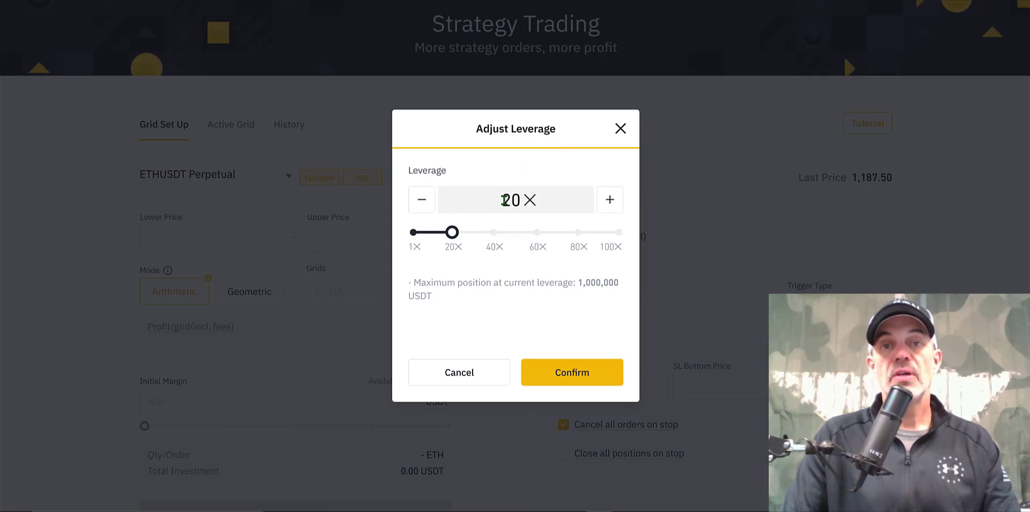
pyautogui.moveTo(504, 200); pyautogui.dragTo(519, 196)
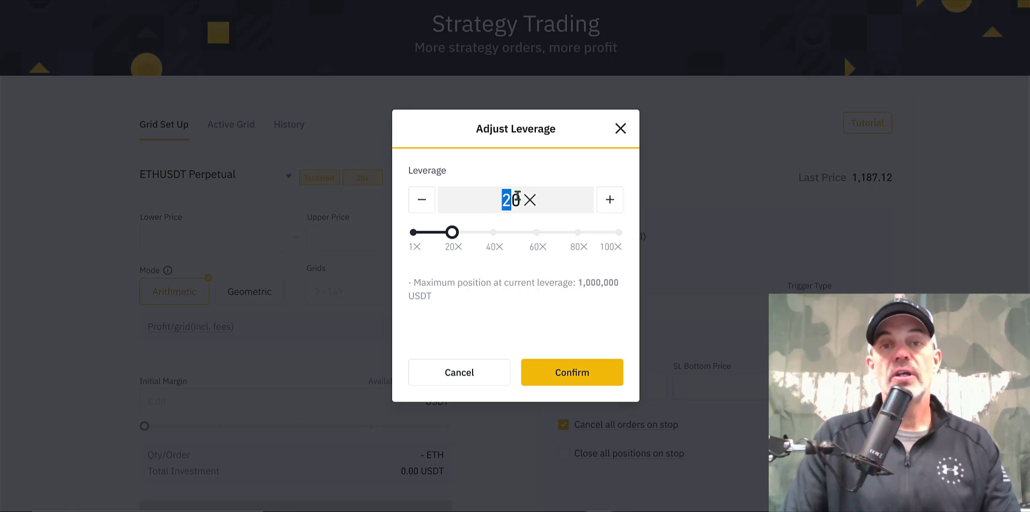
pyautogui.write('9')
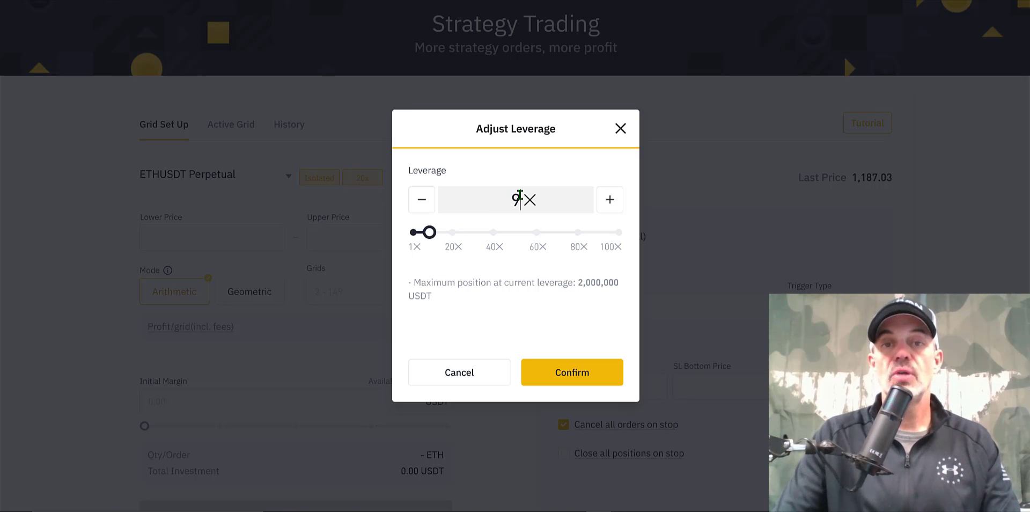
pyautogui.click(566, 376)
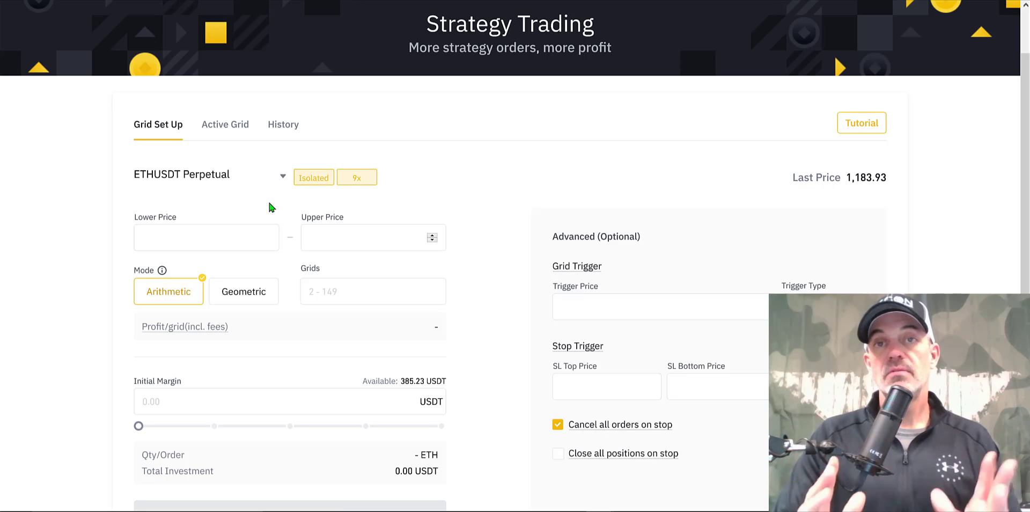
# - Leave the empty lower and upper price fields and bring up TradingView's ETHUSDT 1h chart
pyautogui.click(231, 235)
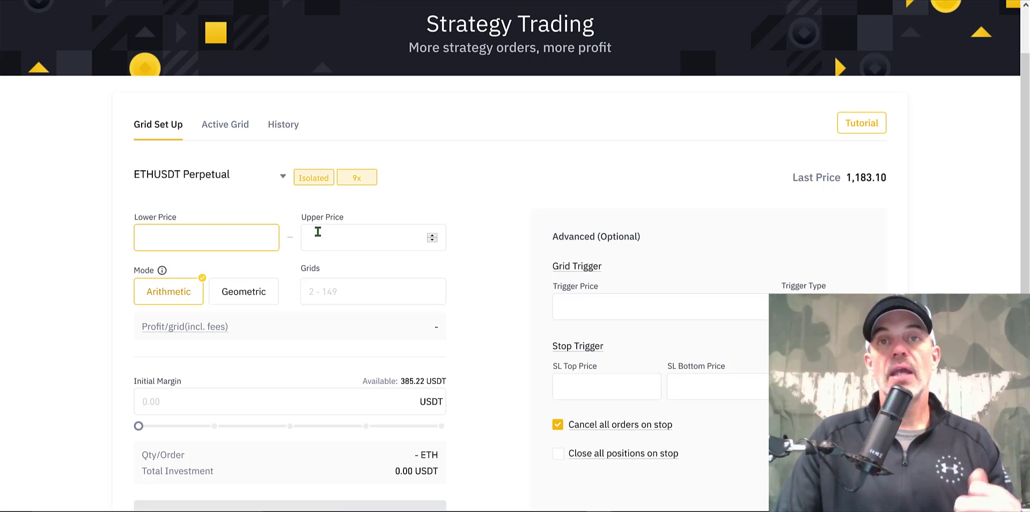
pyautogui.click(332, 227)
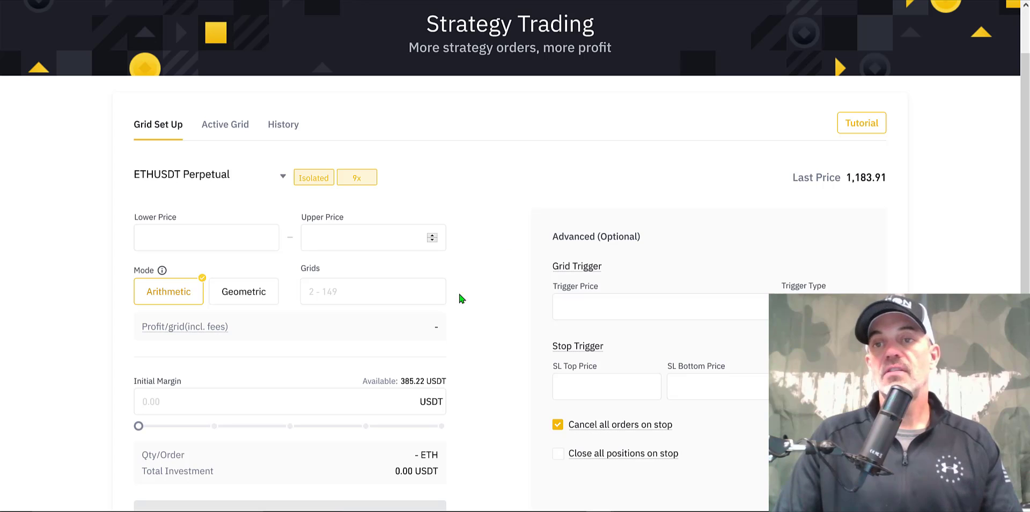
pyautogui.moveTo(1025, 96); pyautogui.dragTo(1025, 99)
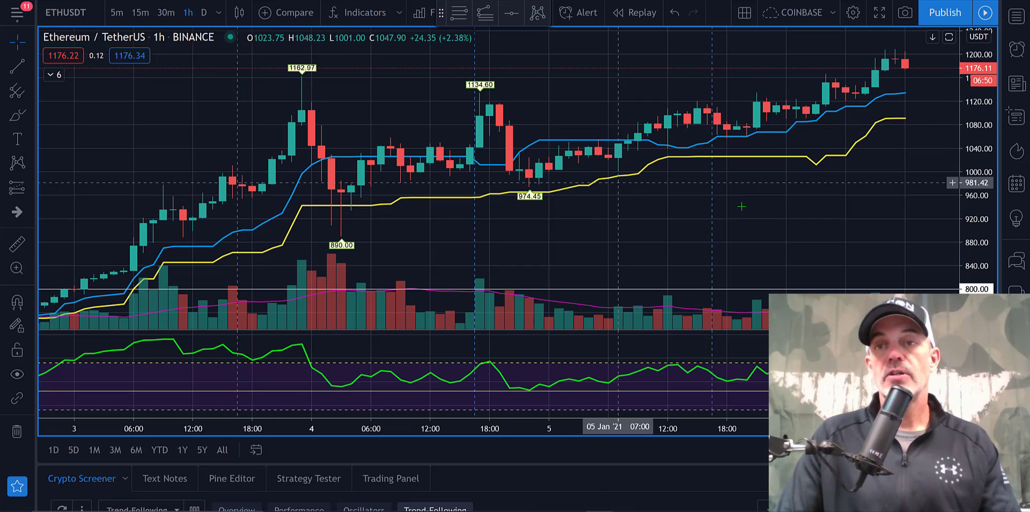
# - Draw horizontal price lines on the ETHUSDT chart near 1209 and 878
pyautogui.hotkey('alt', 'h')
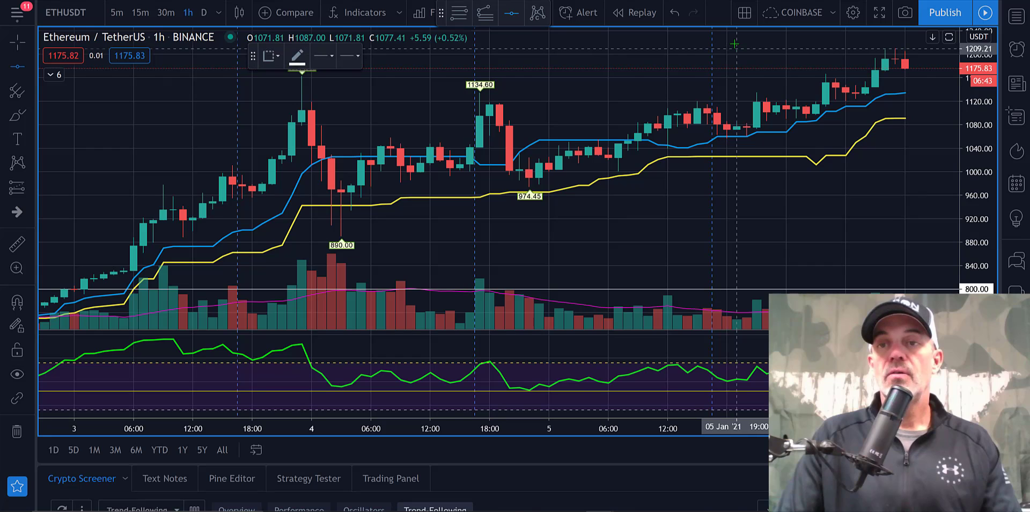
pyautogui.click(735, 47)
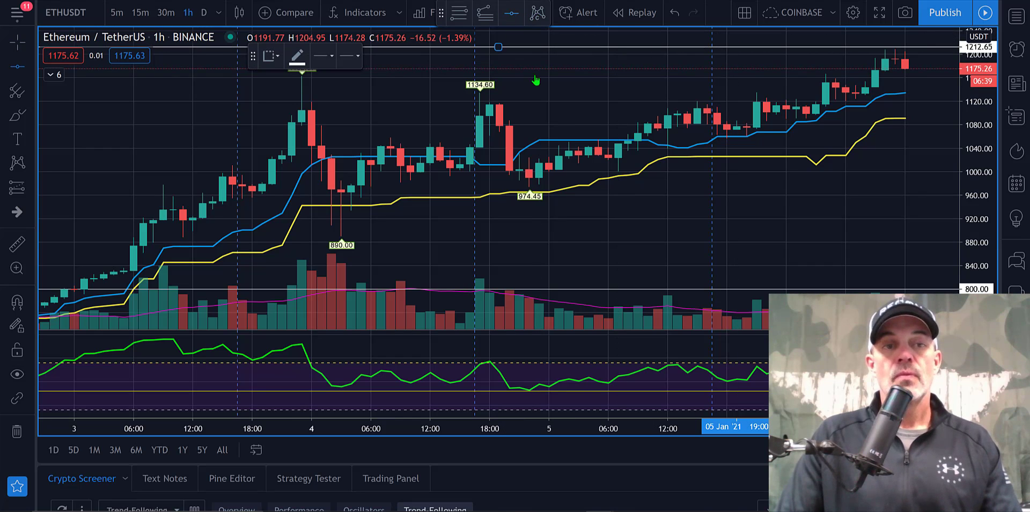
pyautogui.click(657, 244)
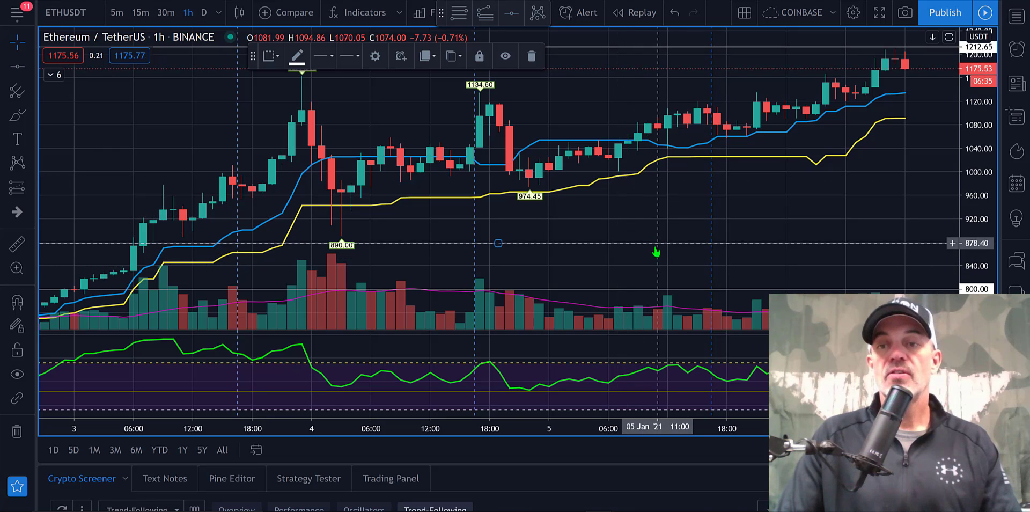
pyautogui.click(656, 251)
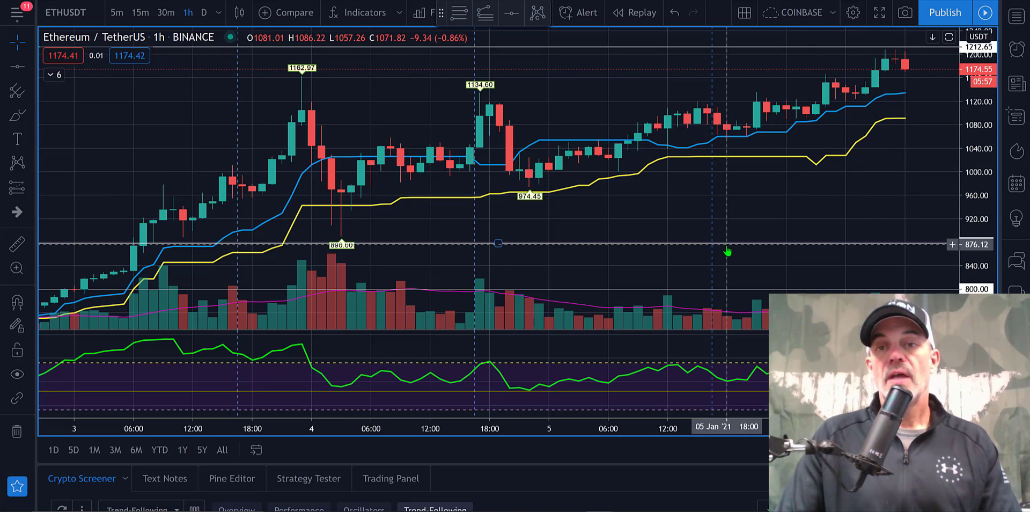
# - Move the lower line up to about 996 and delete the unwanted line near 840
pyautogui.moveTo(728, 247); pyautogui.dragTo(709, 177)
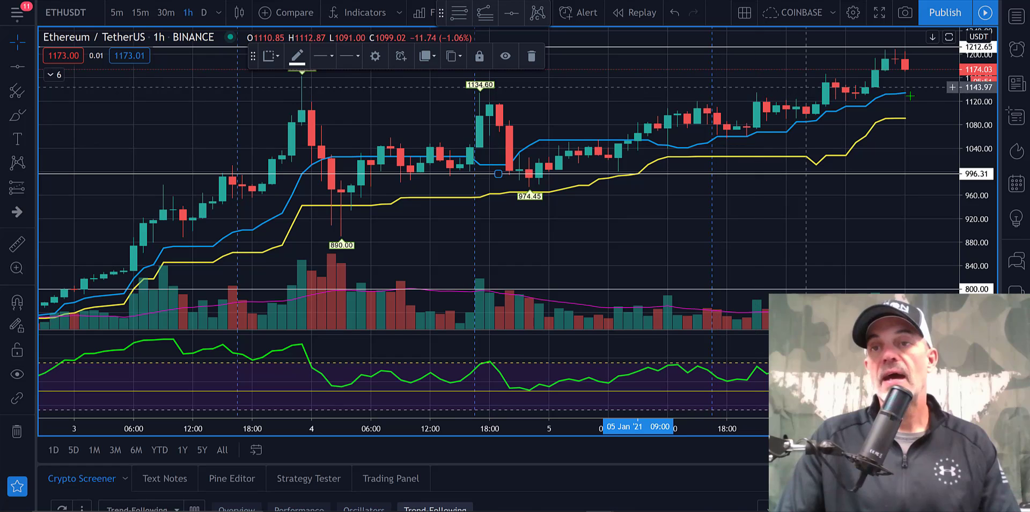
pyautogui.click(867, 181)
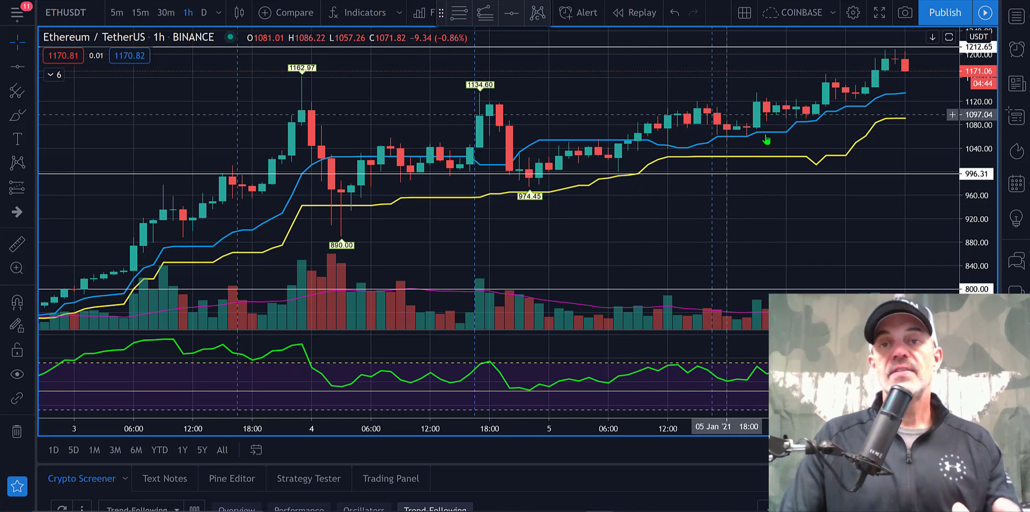
pyautogui.moveTo(790, 174)
pyautogui.mouseDown()
pyautogui.moveTo(807, 182)
pyautogui.moveTo(822, 278)
pyautogui.moveTo(821, 265)
pyautogui.mouseUp()
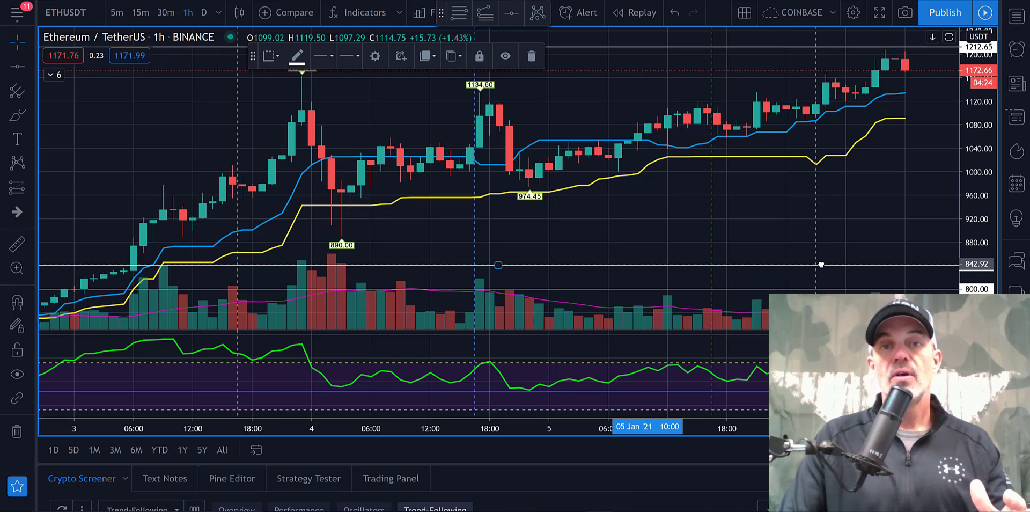
pyautogui.click(534, 60)
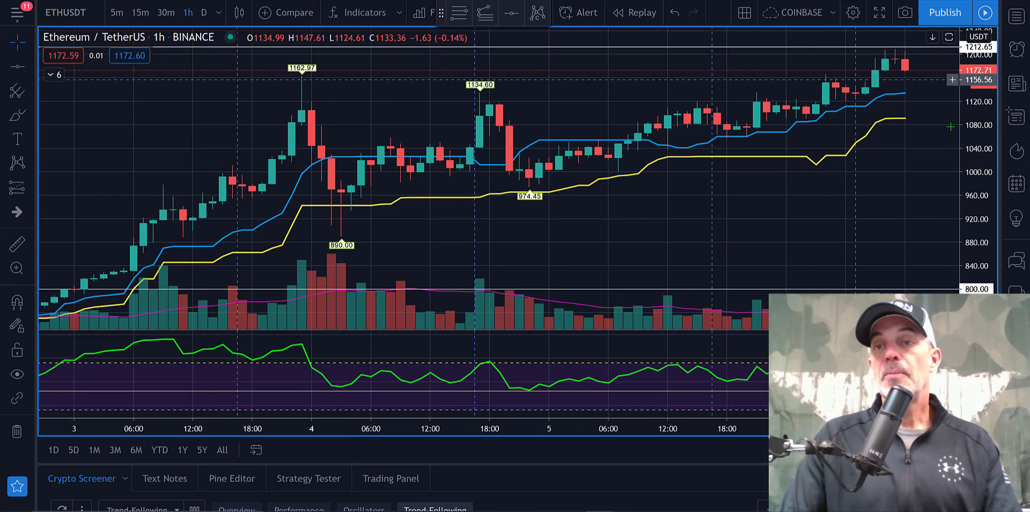
# - Compress the price scale to 700–1300 and drag the top line up to 1395.22
pyautogui.moveTo(974, 110); pyautogui.dragTo(974, 134)
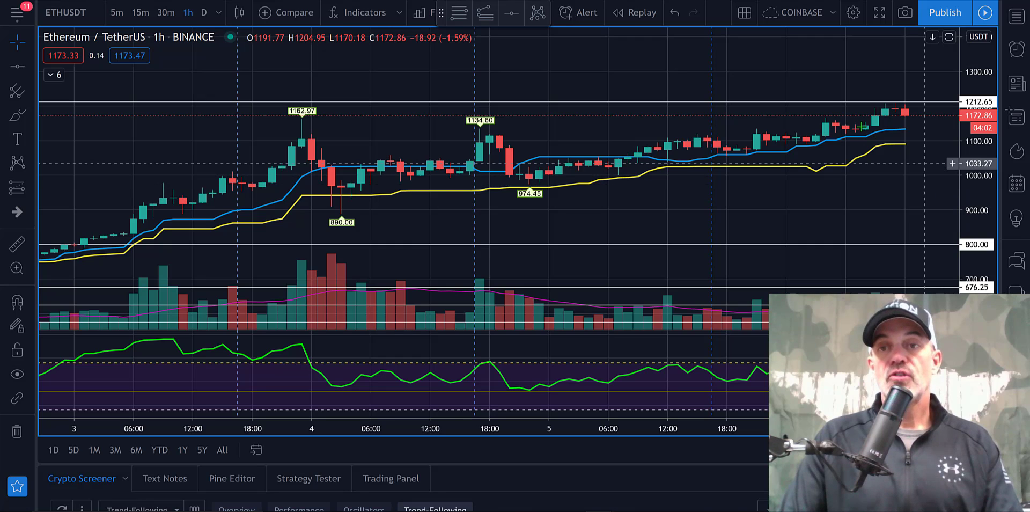
pyautogui.click(824, 101)
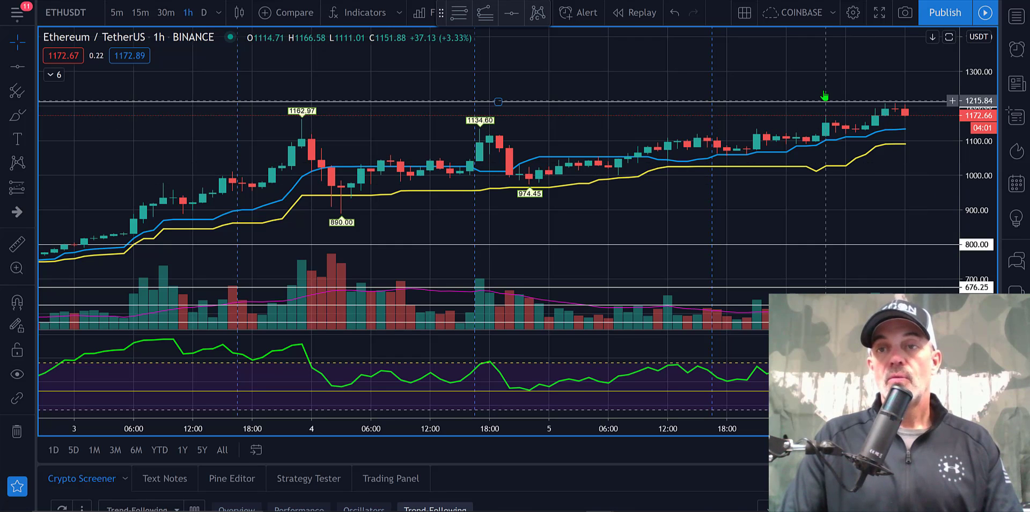
pyautogui.moveTo(824, 75); pyautogui.dragTo(826, 38)
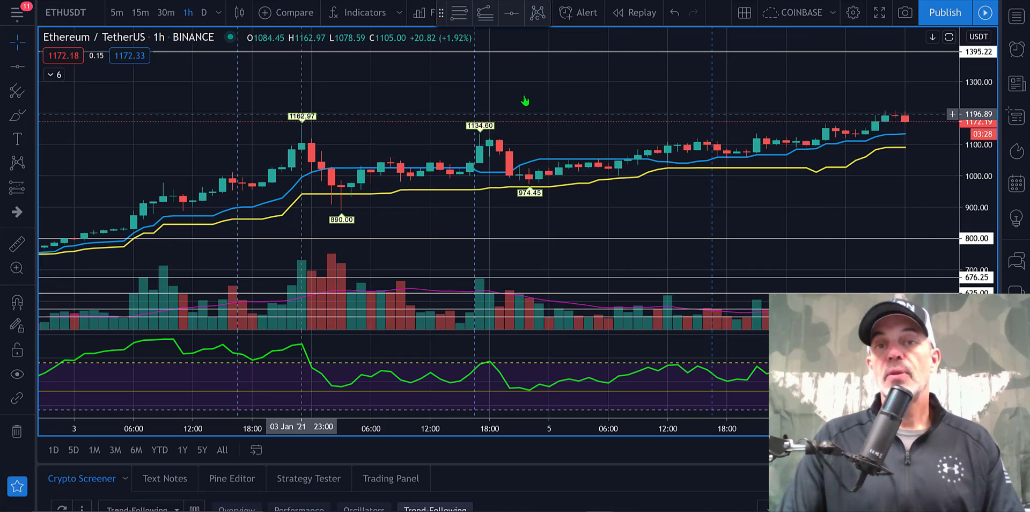
pyautogui.click(624, 195)
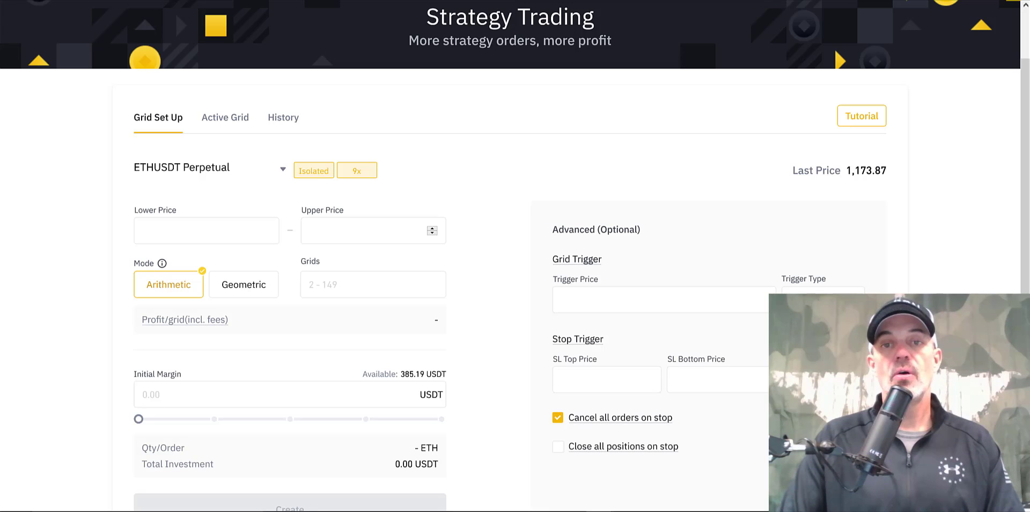
# - Enter 800 as the Lower Price and 1400 as the Upper Price
pyautogui.click(252, 229)
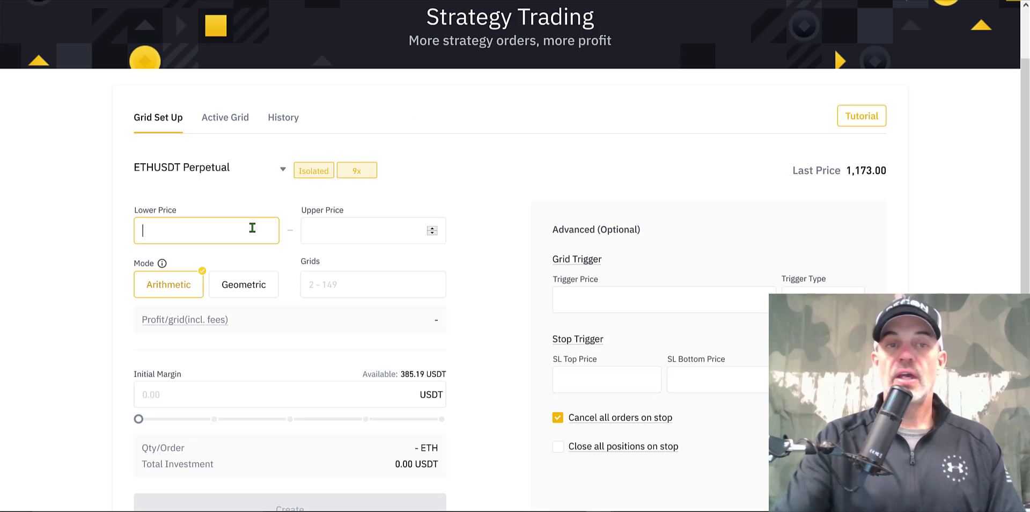
pyautogui.write('800')
pyautogui.click(363, 234)
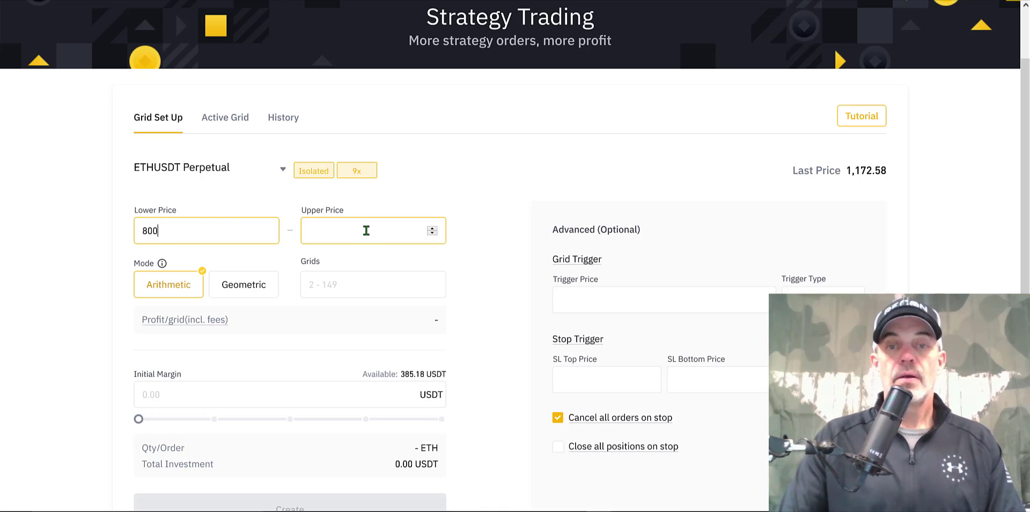
pyautogui.write('1400')
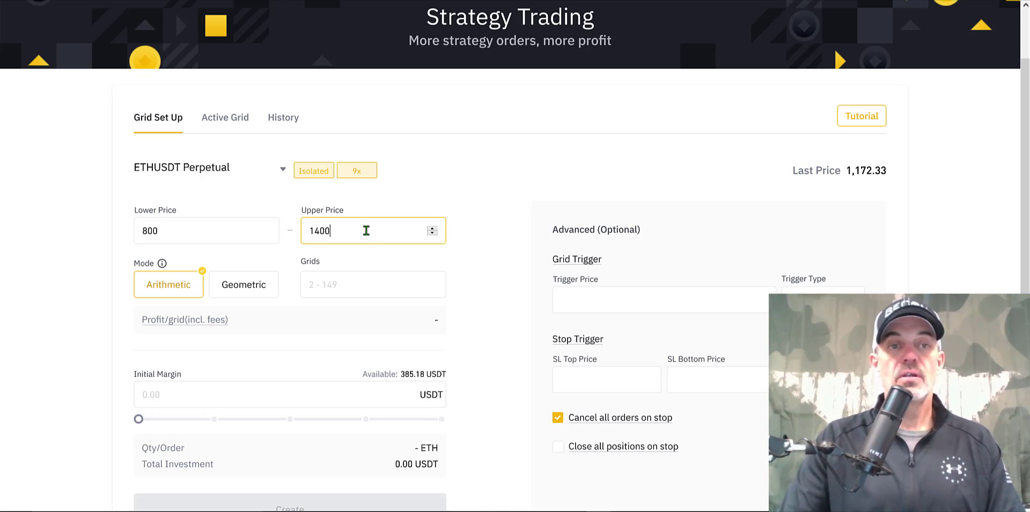
pyautogui.click(235, 255)
pyautogui.moveTo(163, 264)
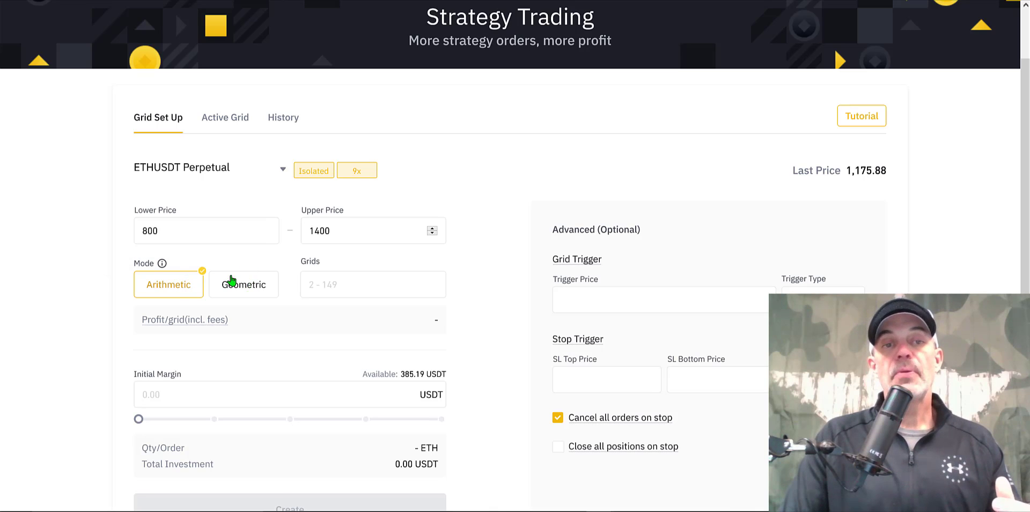
# - Switch Mode to Geometric, set Grids to 70 (0.76% per grid), and recheck the 800/1400 prices
pyautogui.click(252, 290)
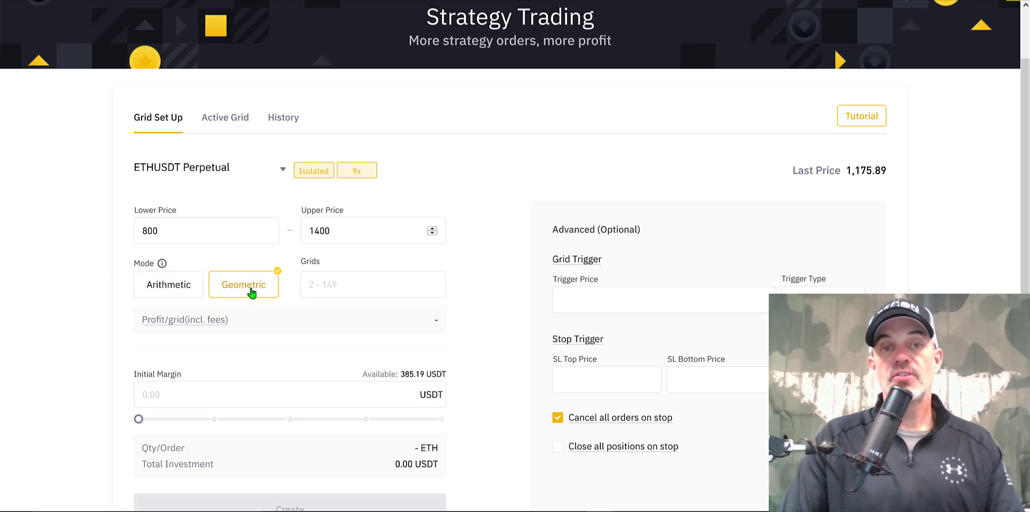
pyautogui.click(345, 281)
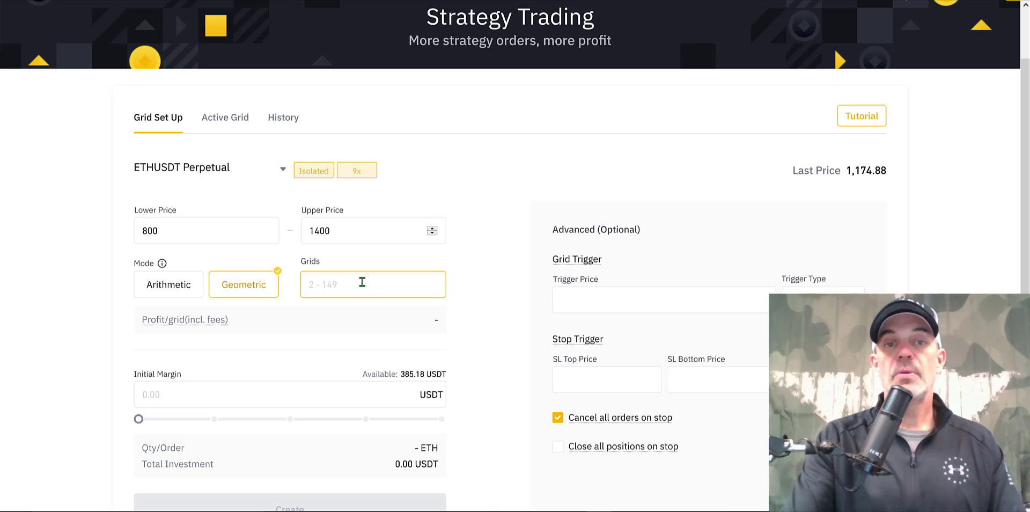
pyautogui.write('40')
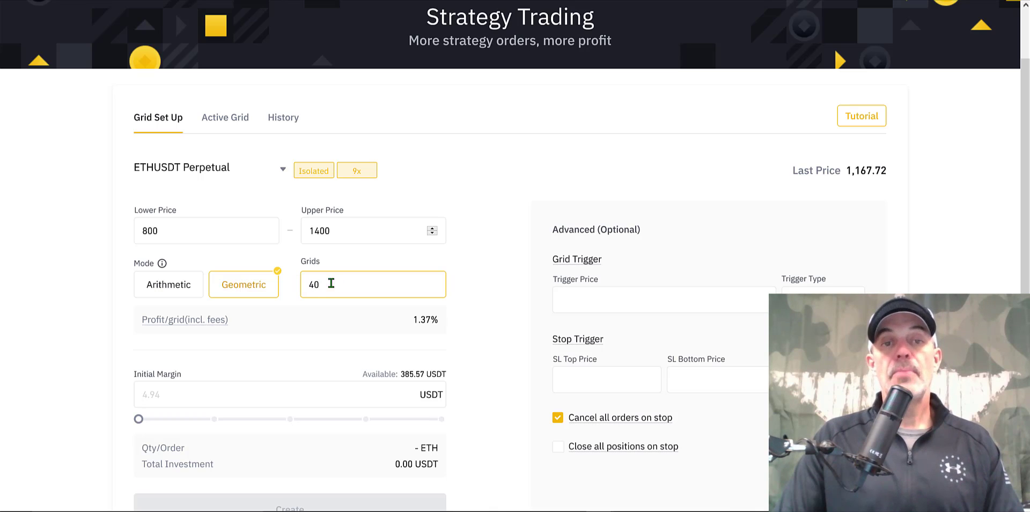
pyautogui.moveTo(161, 329)
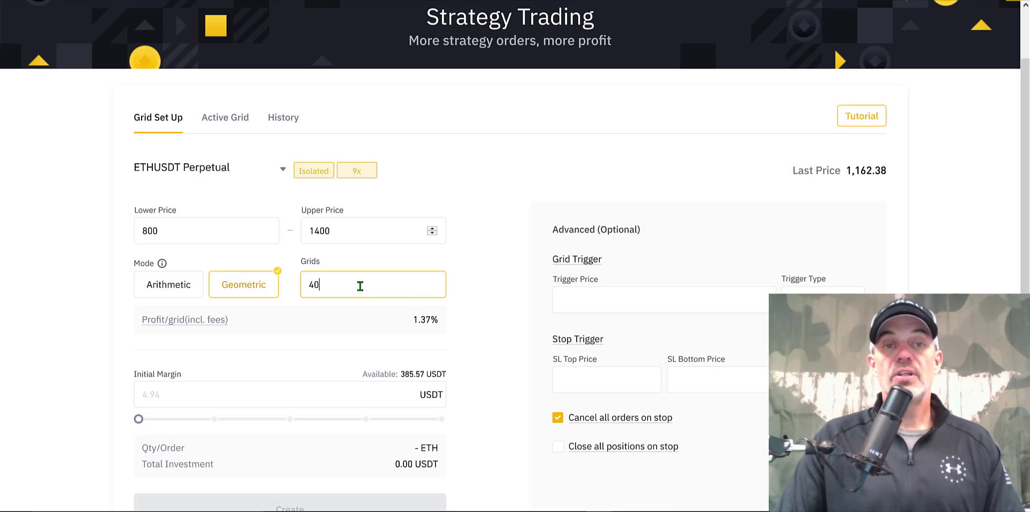
pyautogui.moveTo(335, 285)
pyautogui.mouseDown()
pyautogui.moveTo(301, 283)
pyautogui.moveTo(330, 284)
pyautogui.mouseUp()
pyautogui.write('70')
pyautogui.click(330, 284)
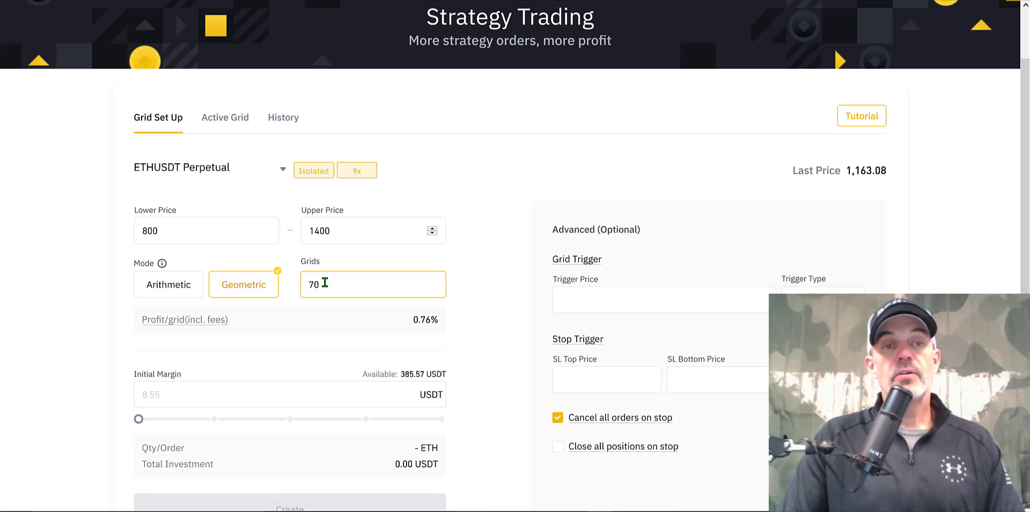
pyautogui.click(200, 231)
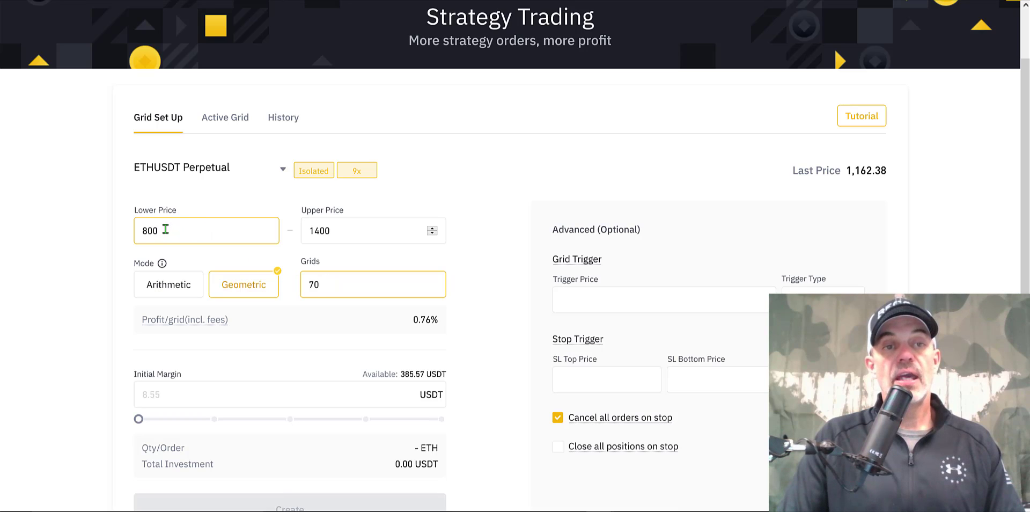
pyautogui.click(322, 230)
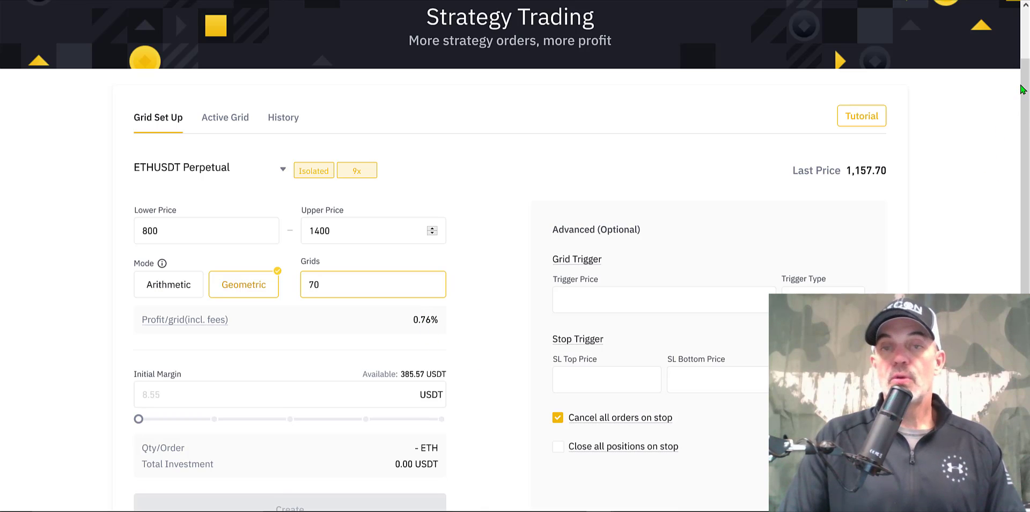
# - Drag the Initial Margin slider to 30%, giving 115.70 USDT margin and 1041.30 USDT investment
pyautogui.scroll(-2, 1022, 89)
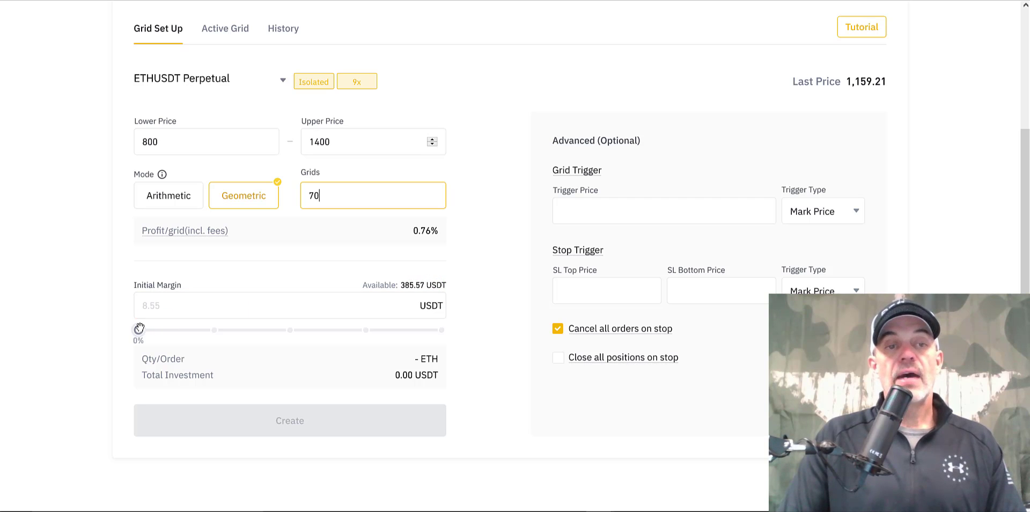
pyautogui.moveTo(140, 329)
pyautogui.mouseDown()
pyautogui.moveTo(201, 329)
pyautogui.moveTo(137, 330)
pyautogui.mouseUp()
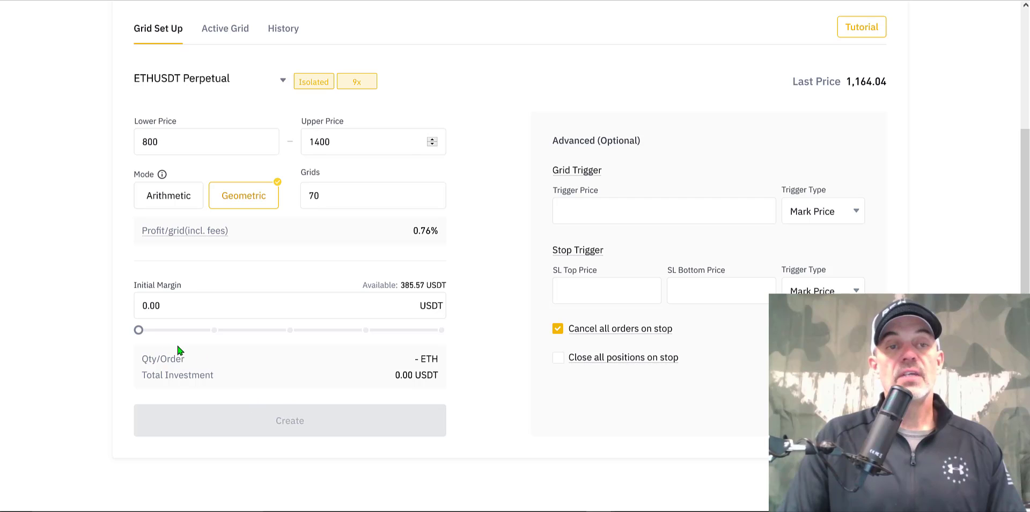
pyautogui.moveTo(145, 332); pyautogui.dragTo(153, 331)
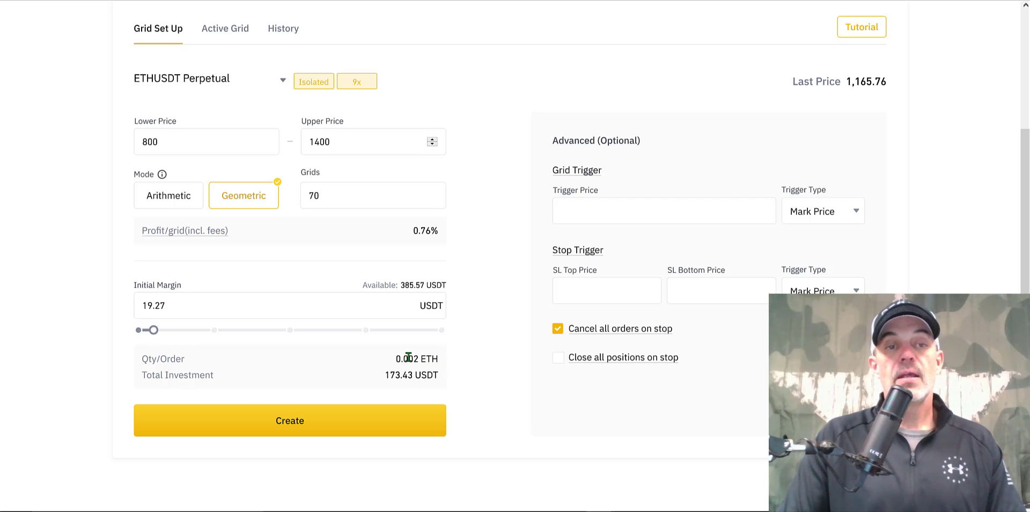
pyautogui.moveTo(410, 359); pyautogui.dragTo(440, 362)
pyautogui.moveTo(154, 329)
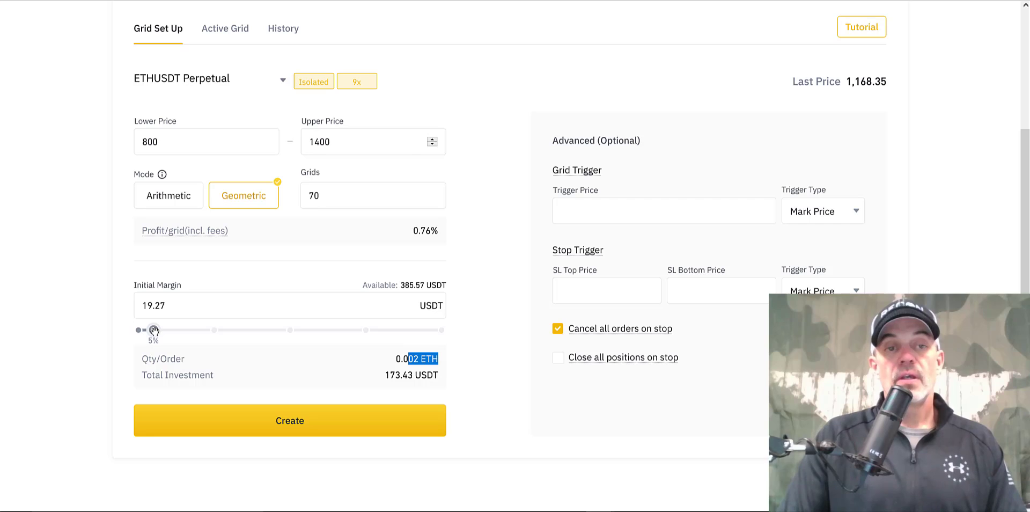
pyautogui.moveTo(153, 330); pyautogui.dragTo(224, 329)
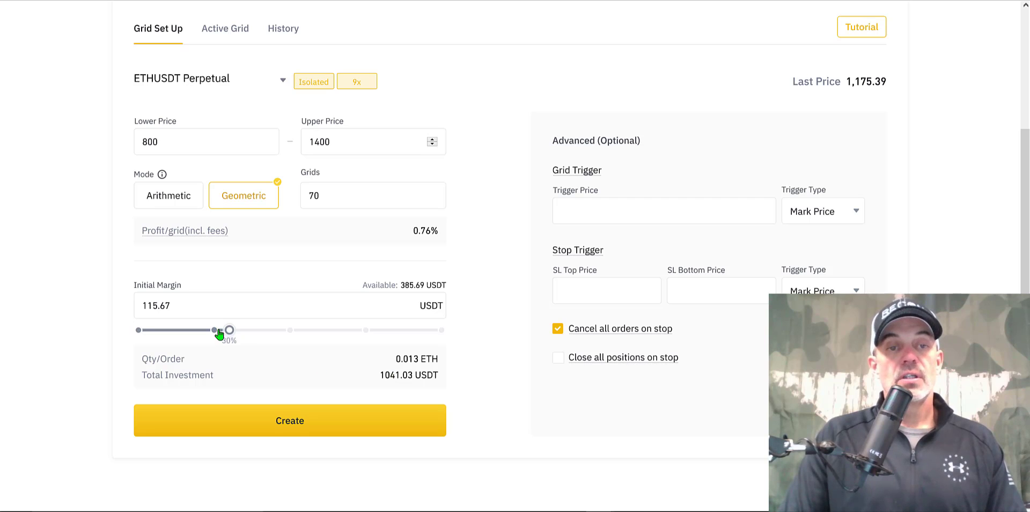
pyautogui.click(224, 332)
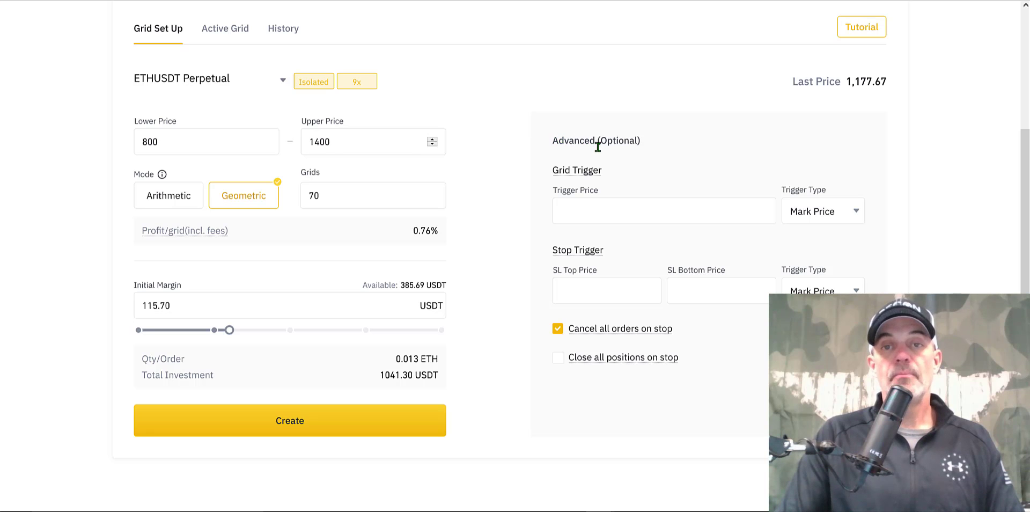
pyautogui.moveTo(588, 172)
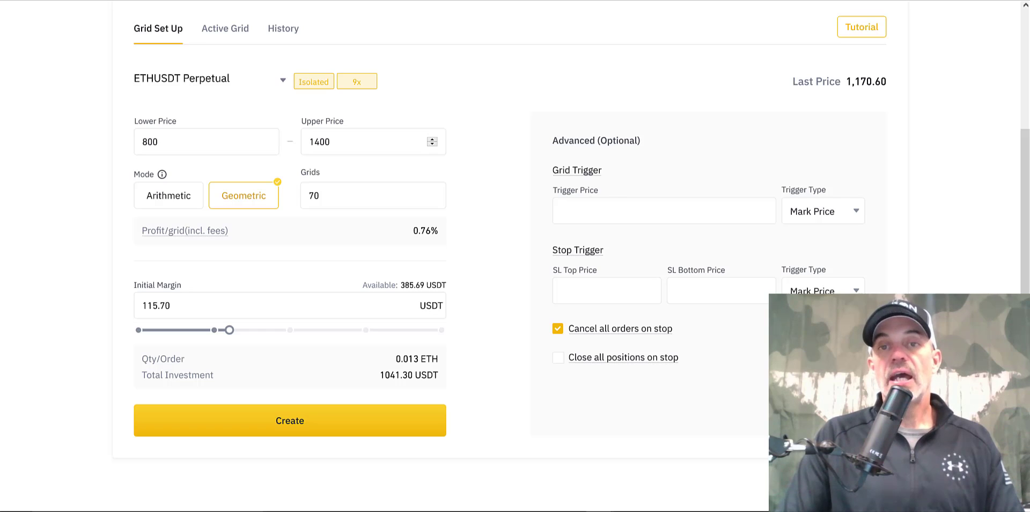
pyautogui.click(621, 209)
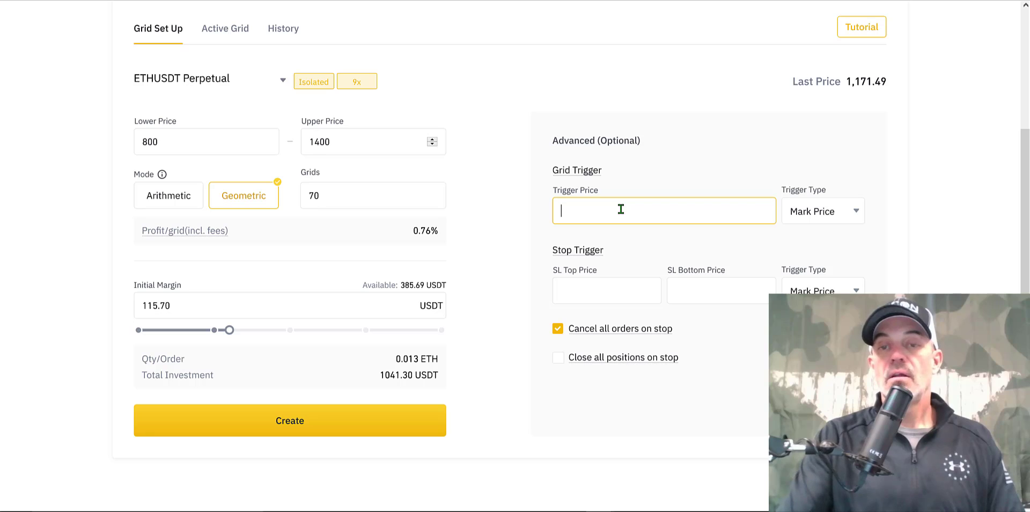
pyautogui.write('100')
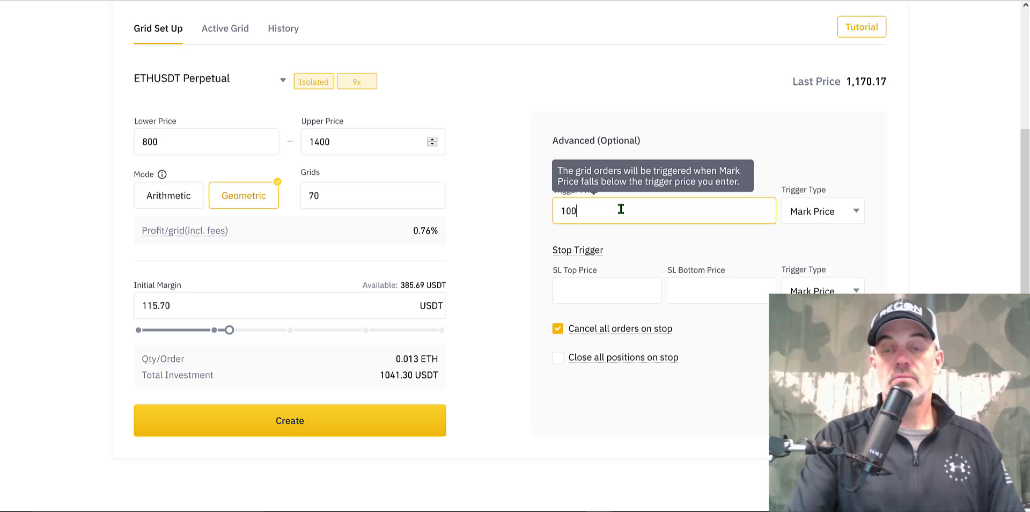
pyautogui.press('Home')
pyautogui.write('1')
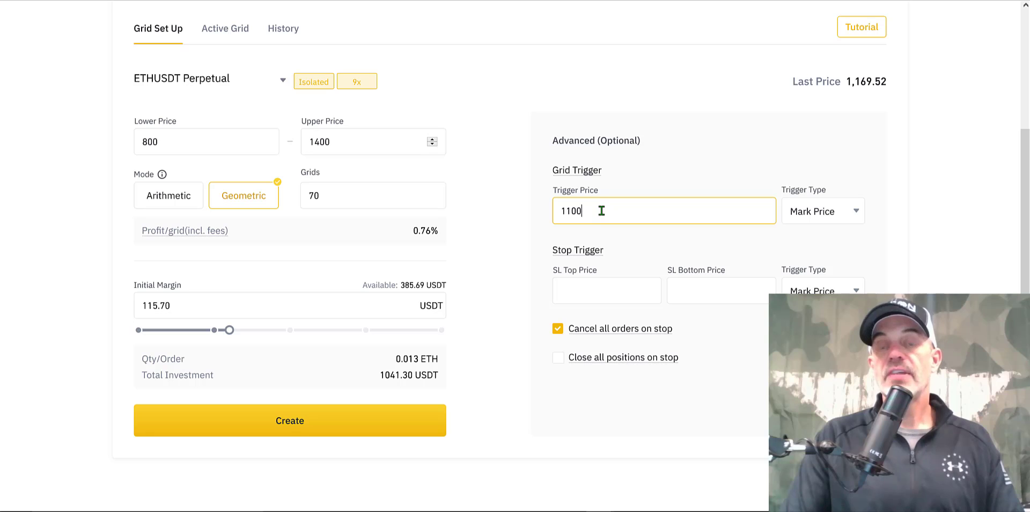
pyautogui.moveTo(593, 210); pyautogui.dragTo(557, 209)
pyautogui.press('BackSpace')
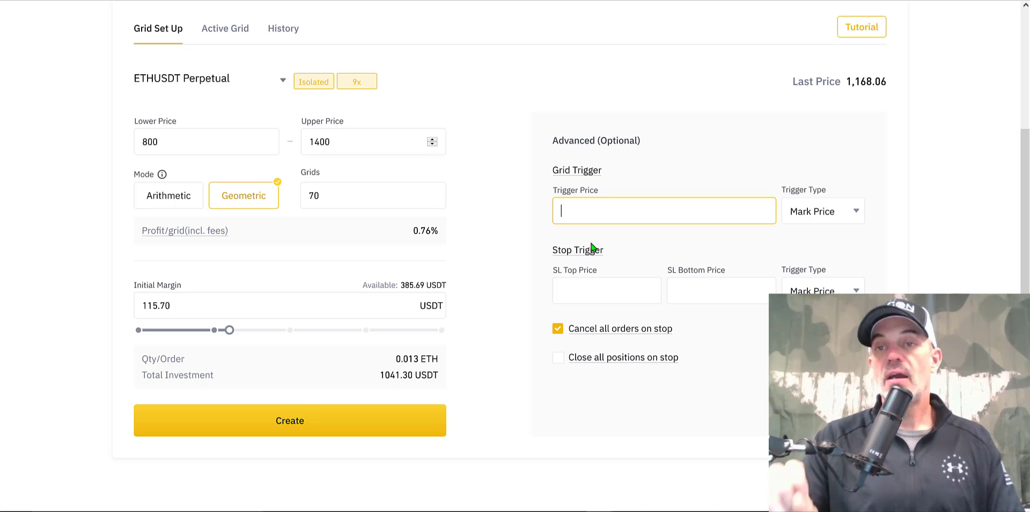
pyautogui.moveTo(592, 247)
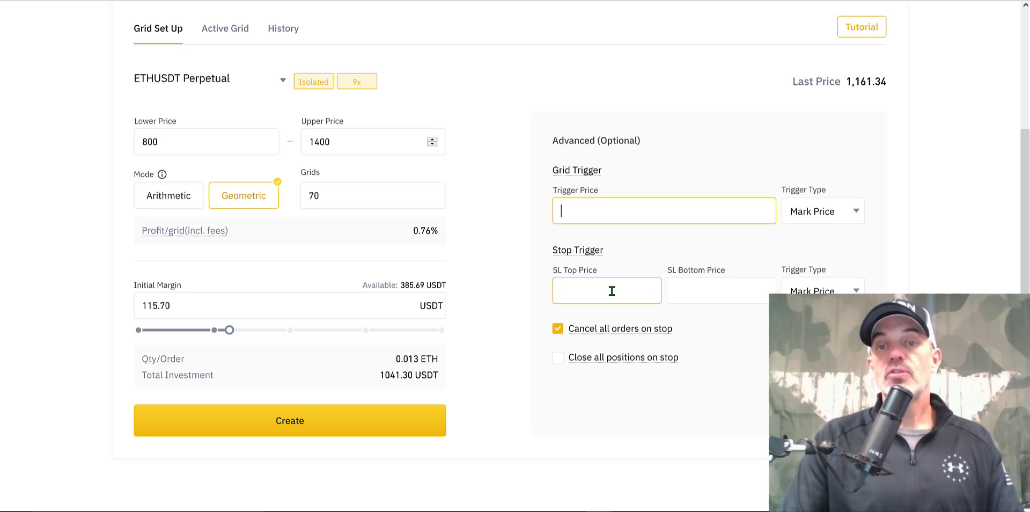
# - Enable 'Close all positions on stop' and set SL Top Price 1500, SL Bottom Price 700
pyautogui.moveTo(593, 336)
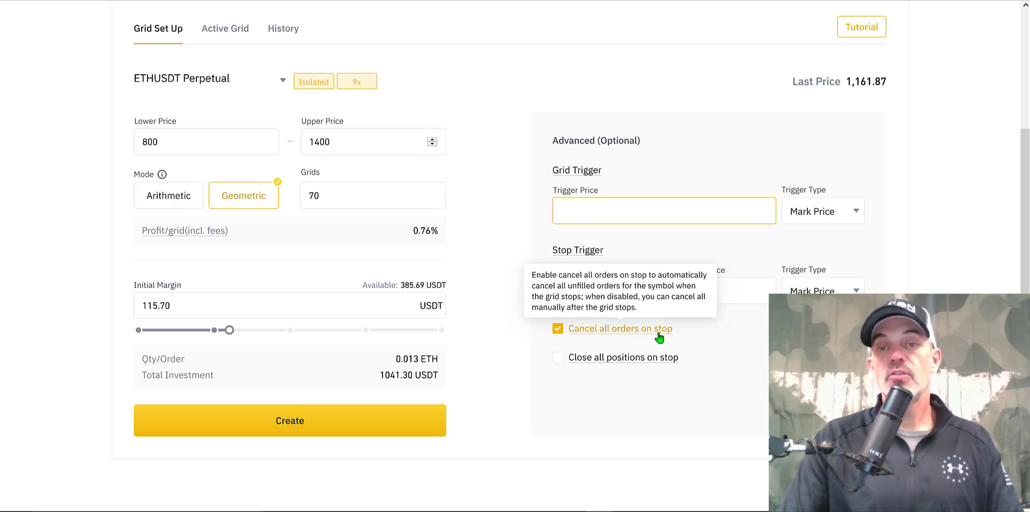
pyautogui.moveTo(614, 364)
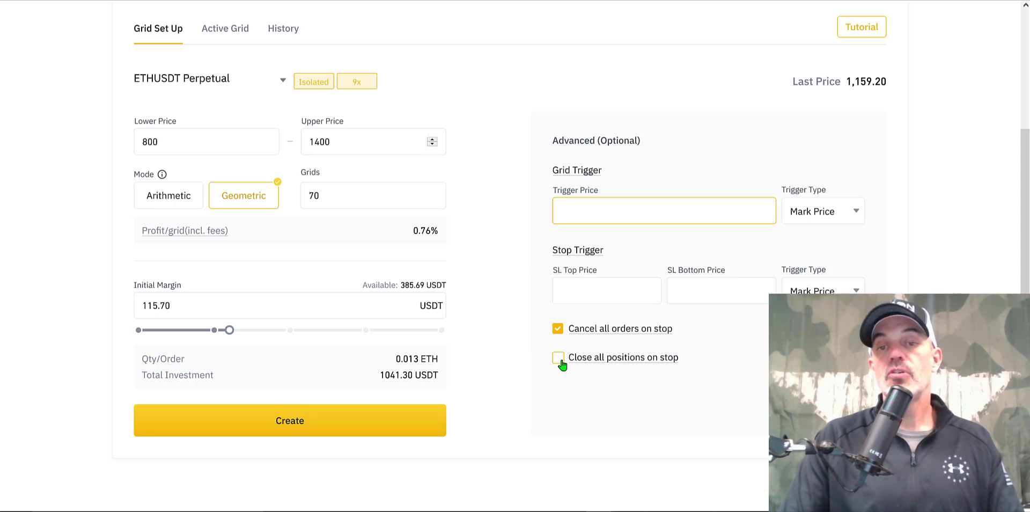
pyautogui.click(559, 360)
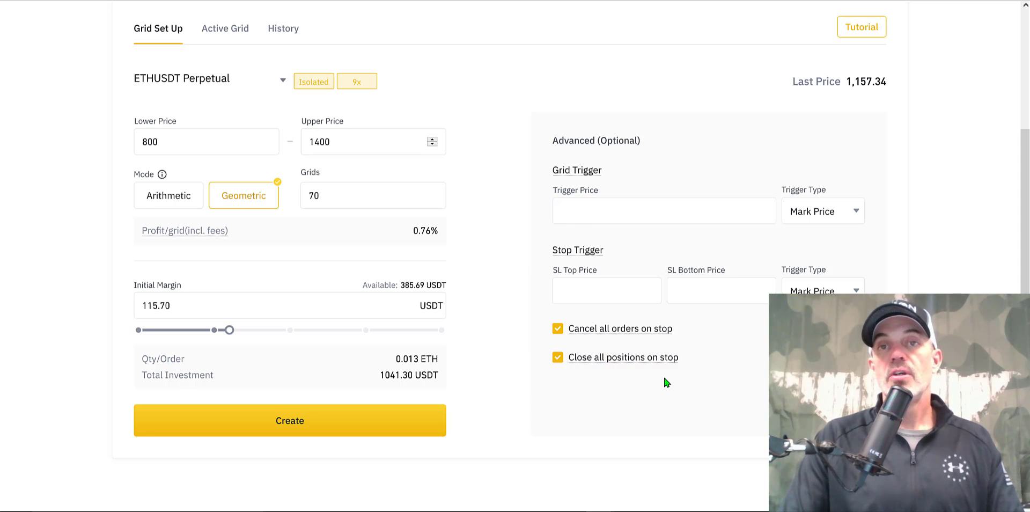
pyautogui.click(554, 280)
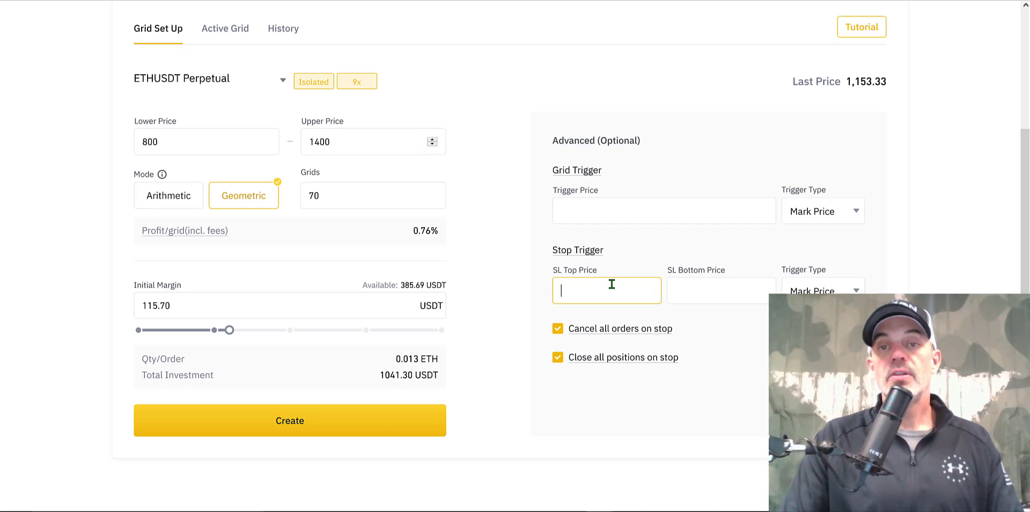
pyautogui.write('1500')
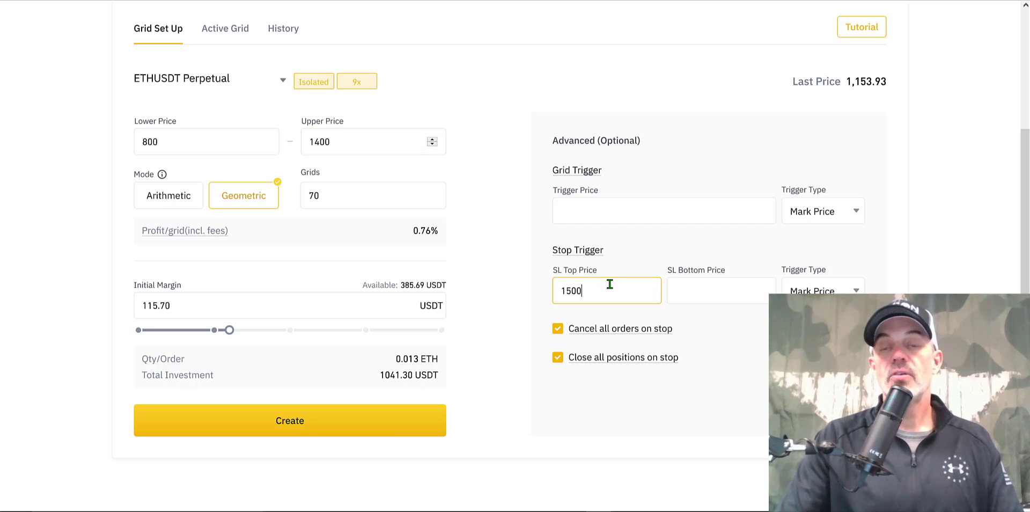
pyautogui.click(704, 292)
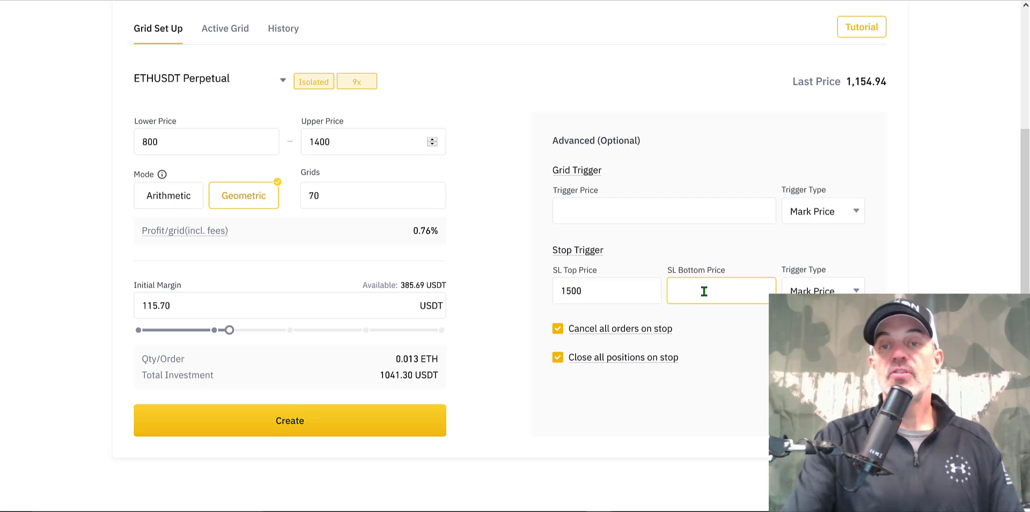
pyautogui.write('700')
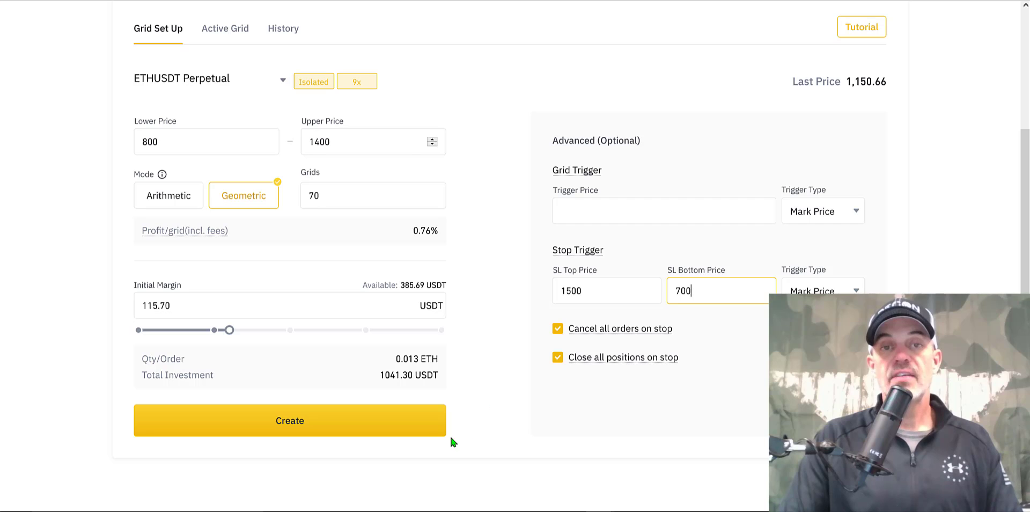
# - Submit the grid with Create and confirm it in the Grid Order Confirmation dialog
pyautogui.click(294, 428)
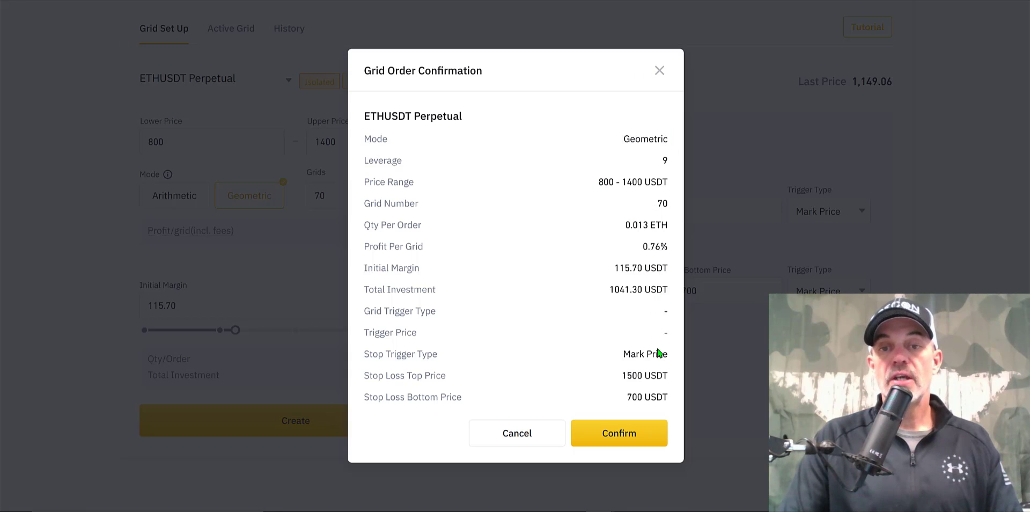
pyautogui.click(628, 435)
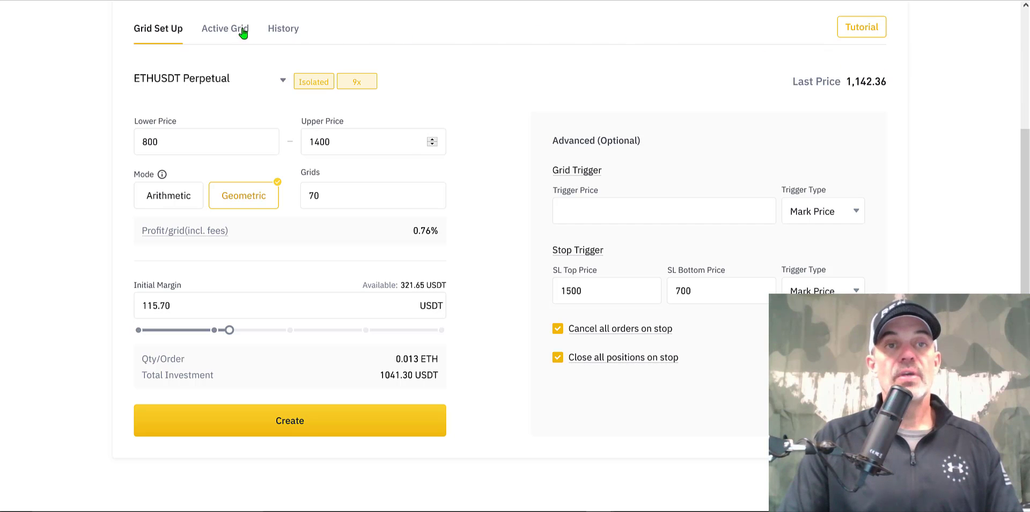
# - In Active Grid, check BTCUSDT's Adjust Margin without changes, then view the ETHUSDT grid's details
pyautogui.click(233, 32)
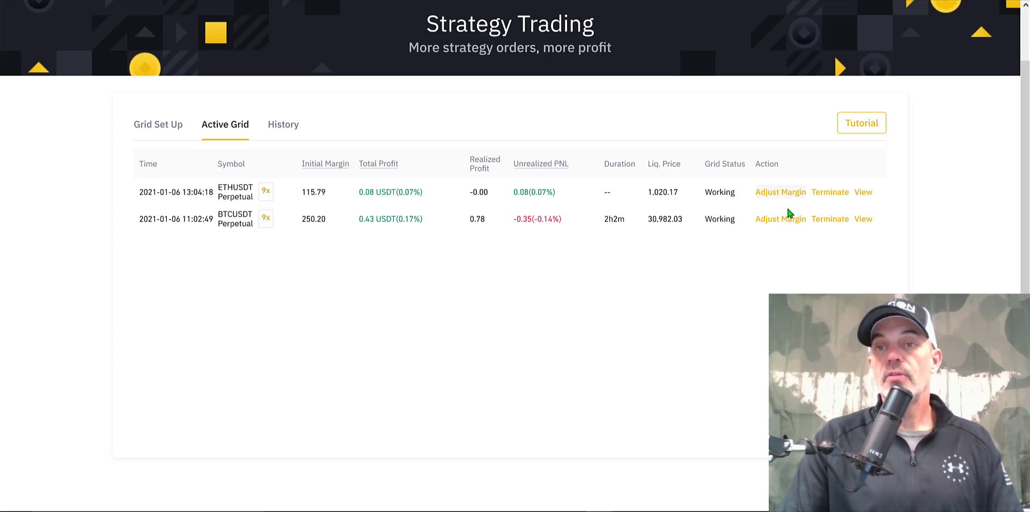
pyautogui.click(789, 225)
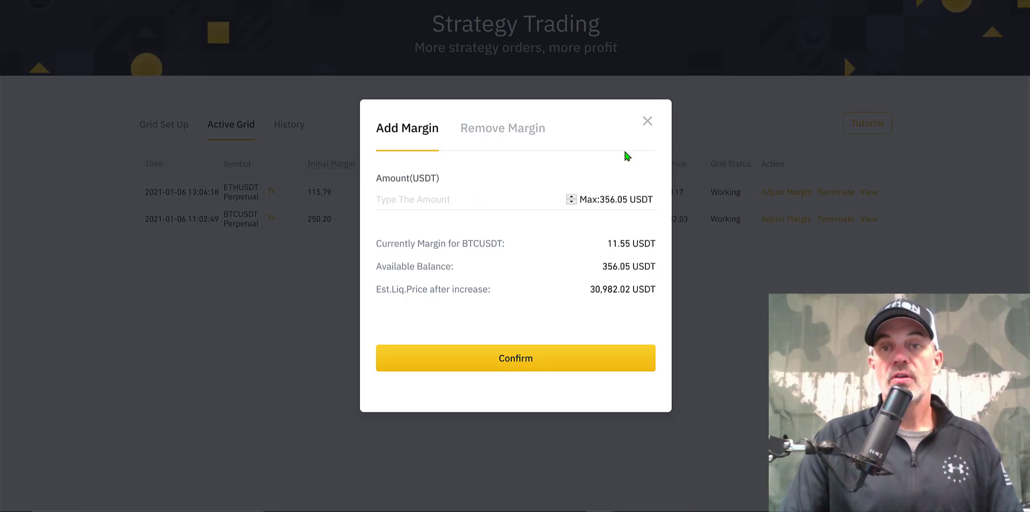
pyautogui.click(647, 122)
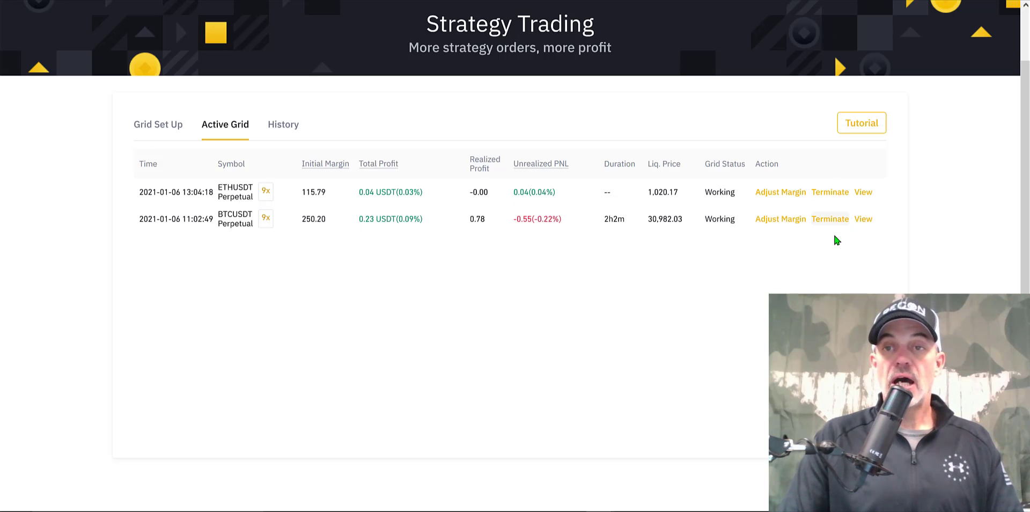
pyautogui.click(862, 194)
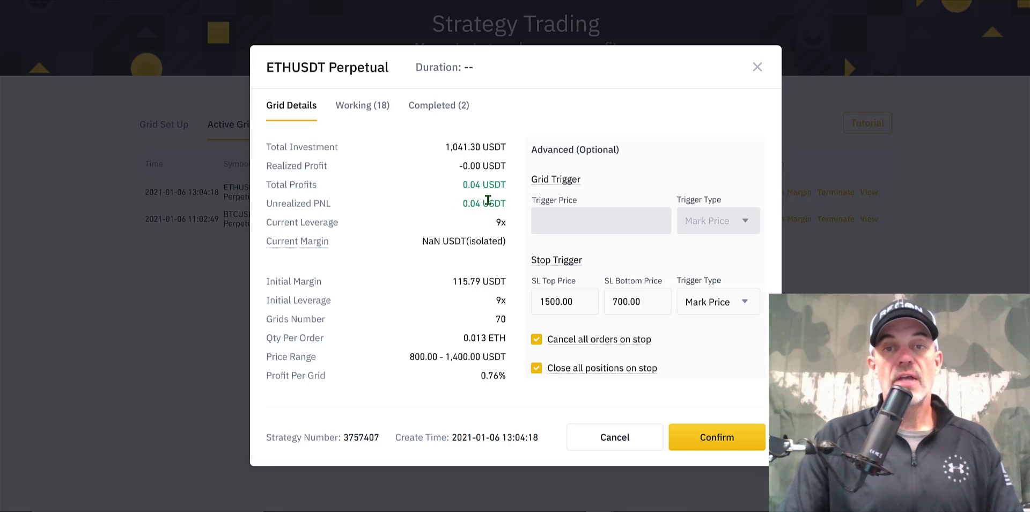
# - Review the ETHUSDT grid's working orders, then its completed 1137.25 buy and 1146.38 sell
pyautogui.click(365, 105)
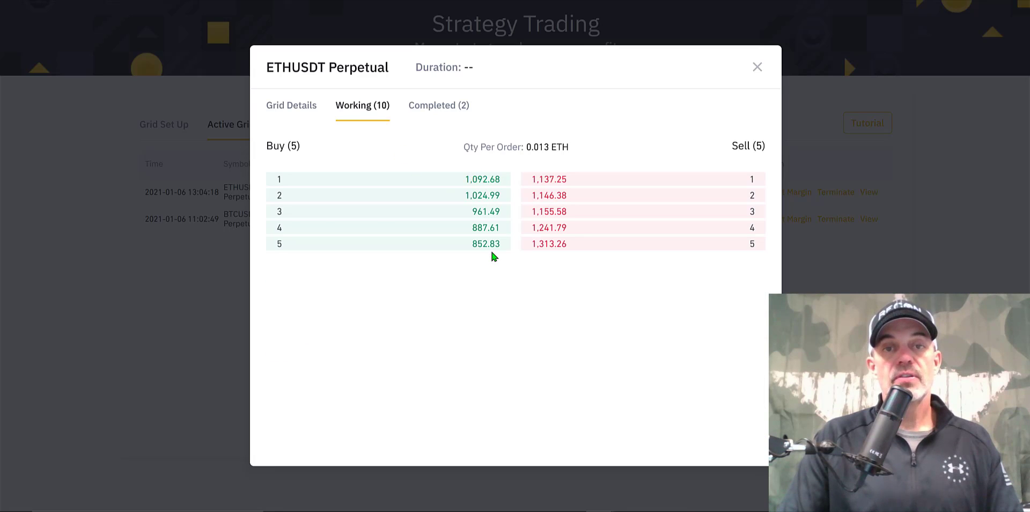
pyautogui.click(423, 108)
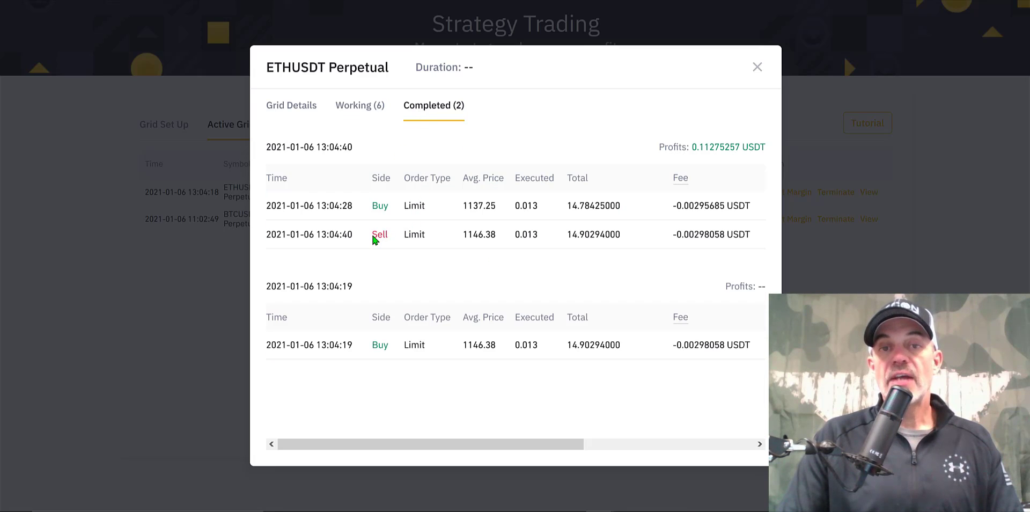